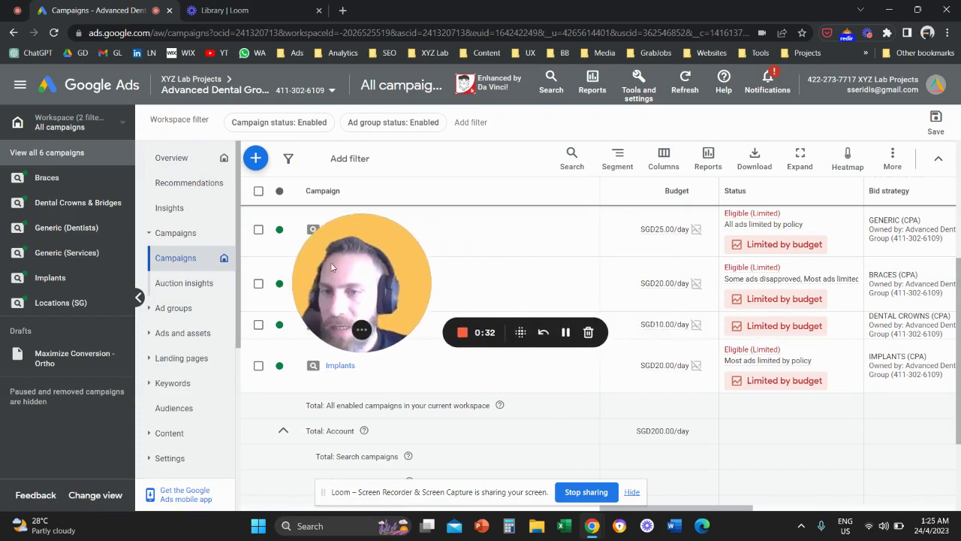
- Open the All experiments page in the campaign workspace
{"action": "scroll", "coordinate": [186, 285], "scroll_direction": "down", "scroll_amount": 4}
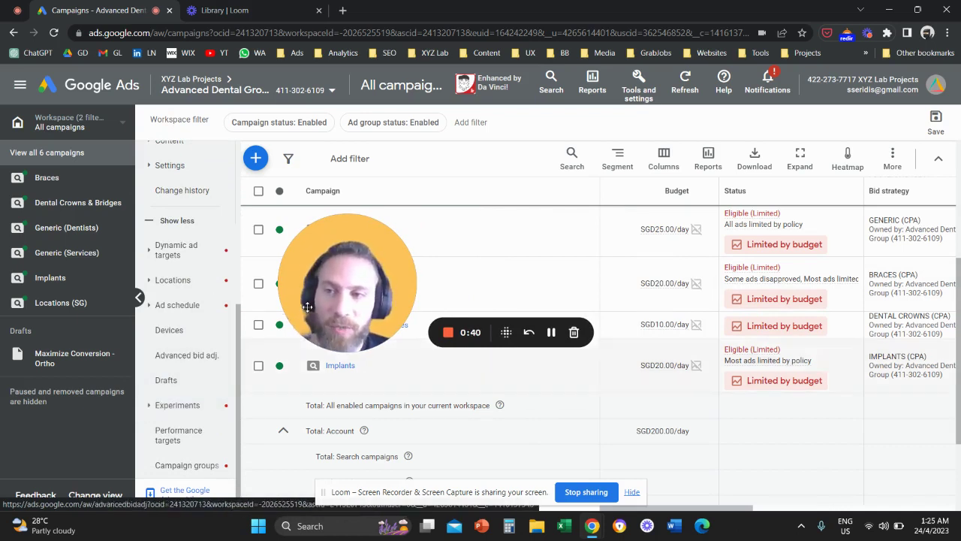
{"action": "left_click_drag", "start_coordinate": [315, 255], "coordinate": [190, 173]}
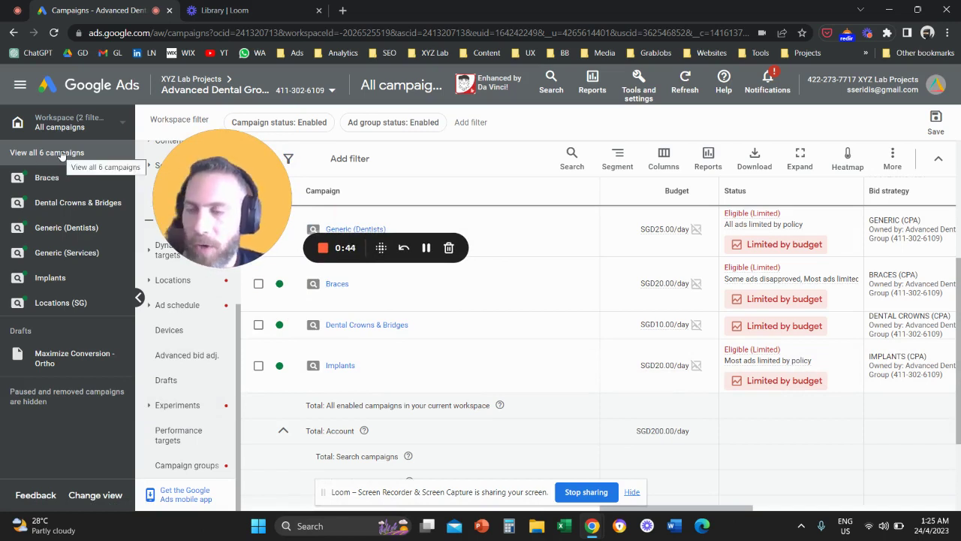
{"action": "left_click_drag", "start_coordinate": [214, 189], "coordinate": [332, 298]}
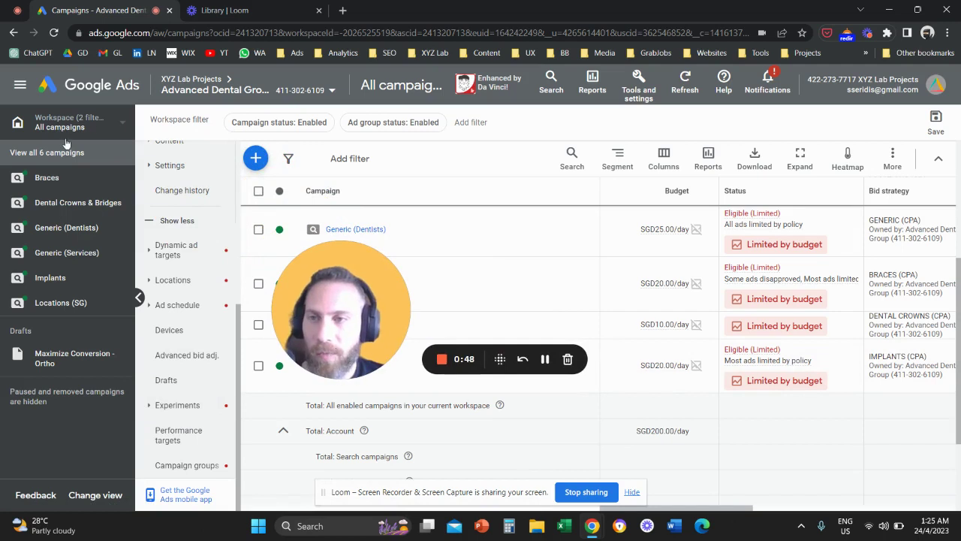
{"action": "scroll", "coordinate": [199, 222], "scroll_direction": "up", "scroll_amount": 5}
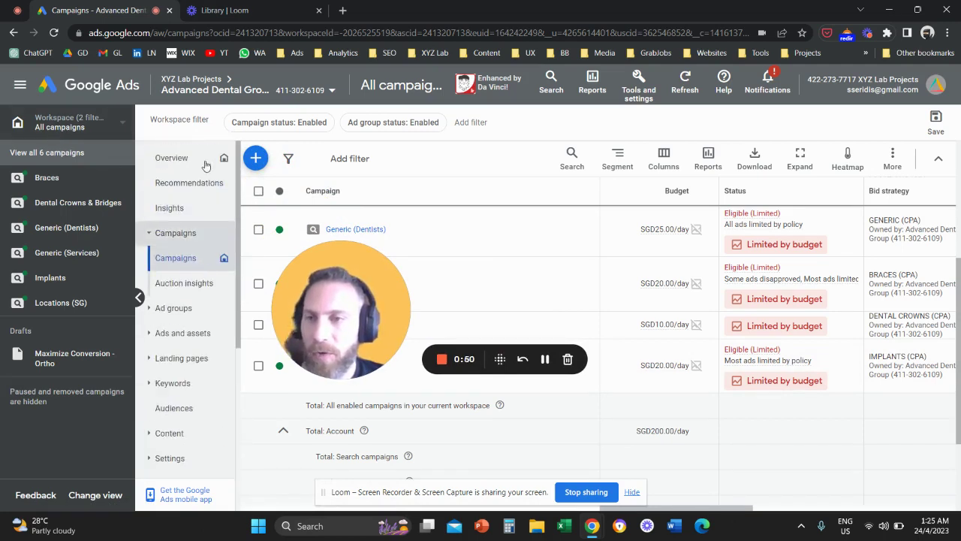
{"action": "scroll", "coordinate": [204, 264], "scroll_direction": "down", "scroll_amount": 5}
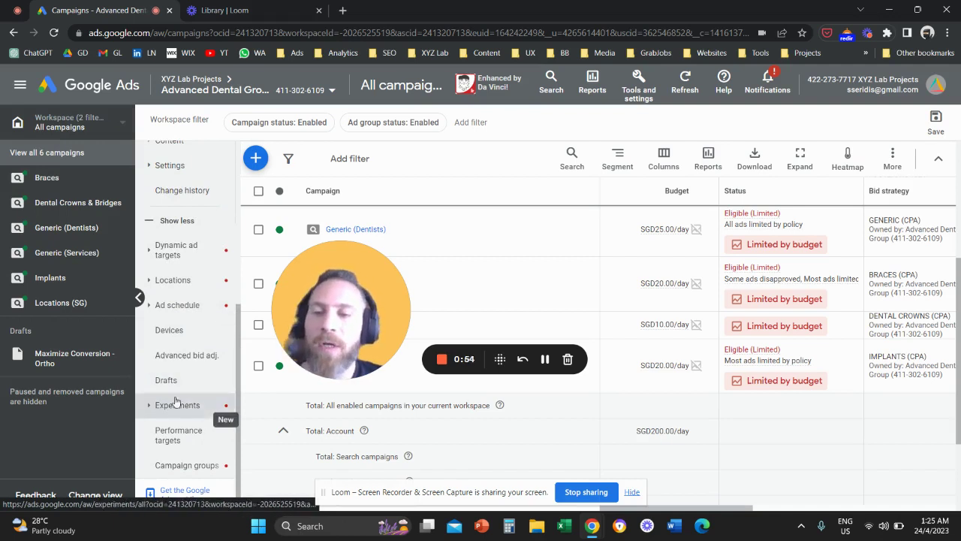
{"action": "left_click", "coordinate": [153, 409]}
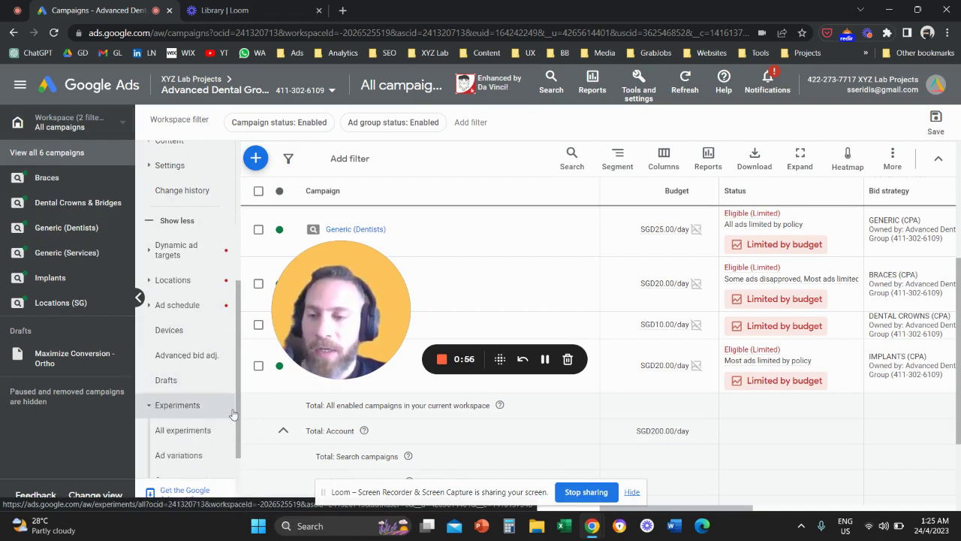
{"action": "left_click", "coordinate": [201, 435]}
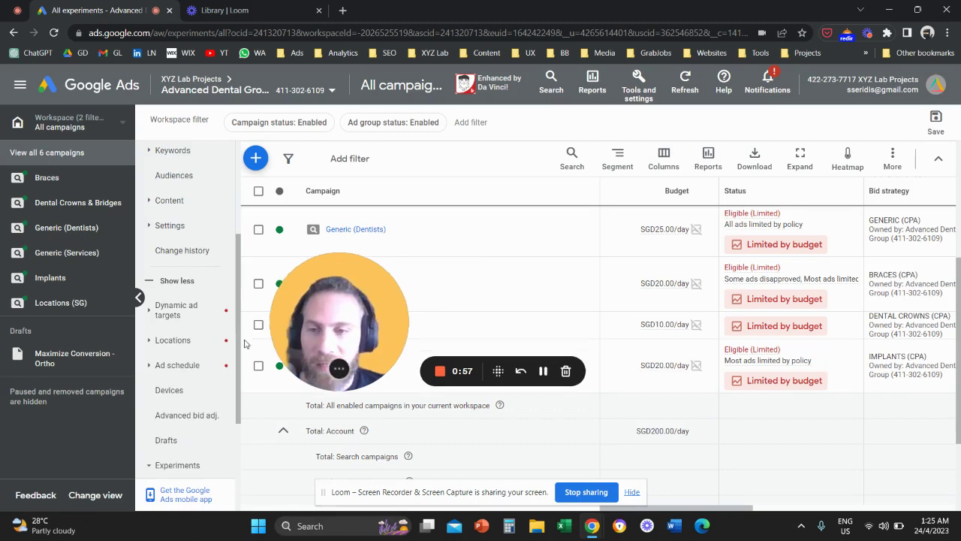
{"action": "scroll", "coordinate": [203, 350], "scroll_direction": "down", "scroll_amount": 3}
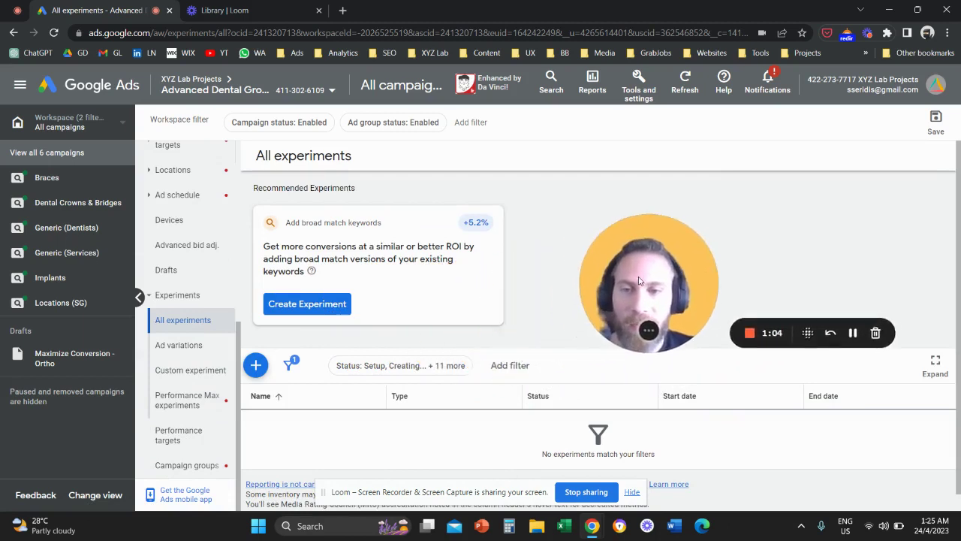
- Start a new custom experiment with Search as the campaign type and continue to its setup
{"action": "left_click", "coordinate": [255, 366]}
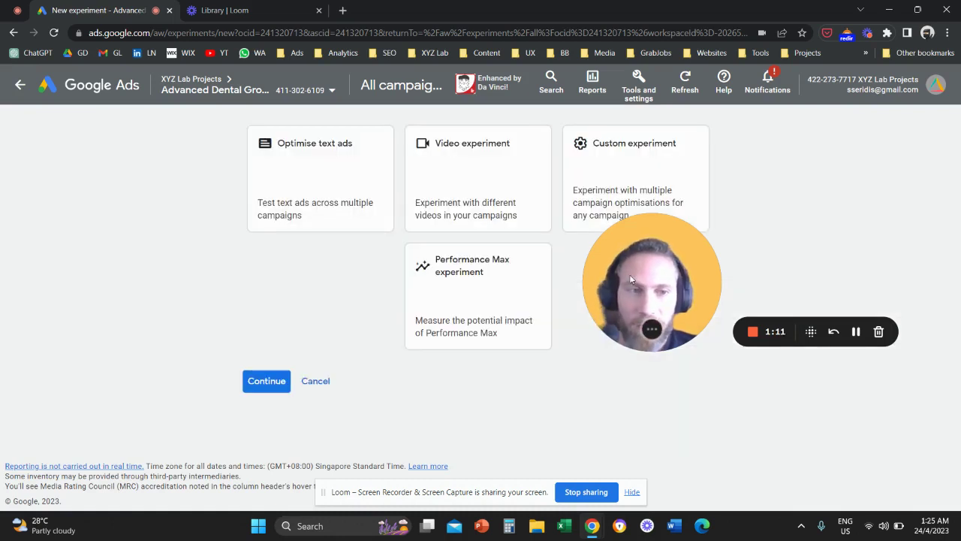
{"action": "left_click_drag", "start_coordinate": [629, 274], "coordinate": [140, 272]}
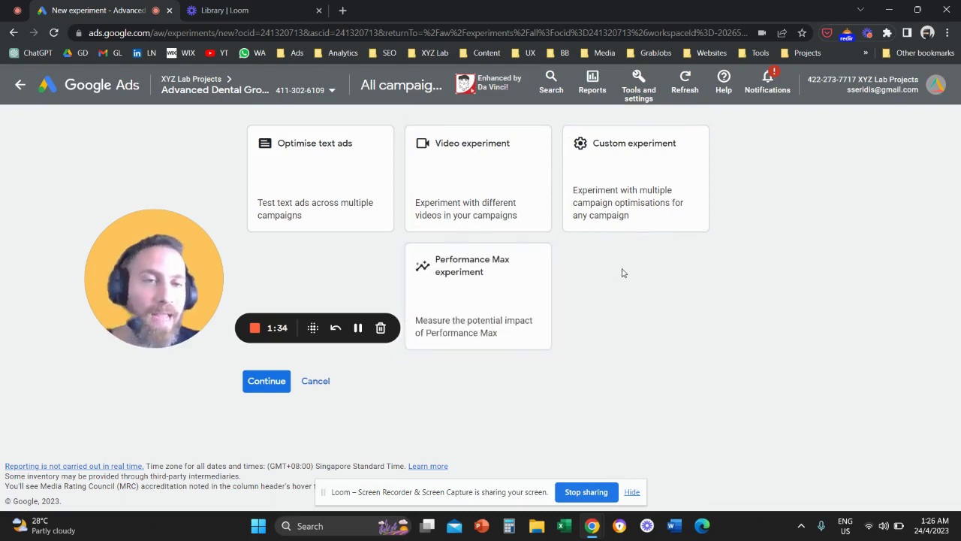
{"action": "left_click", "coordinate": [637, 194]}
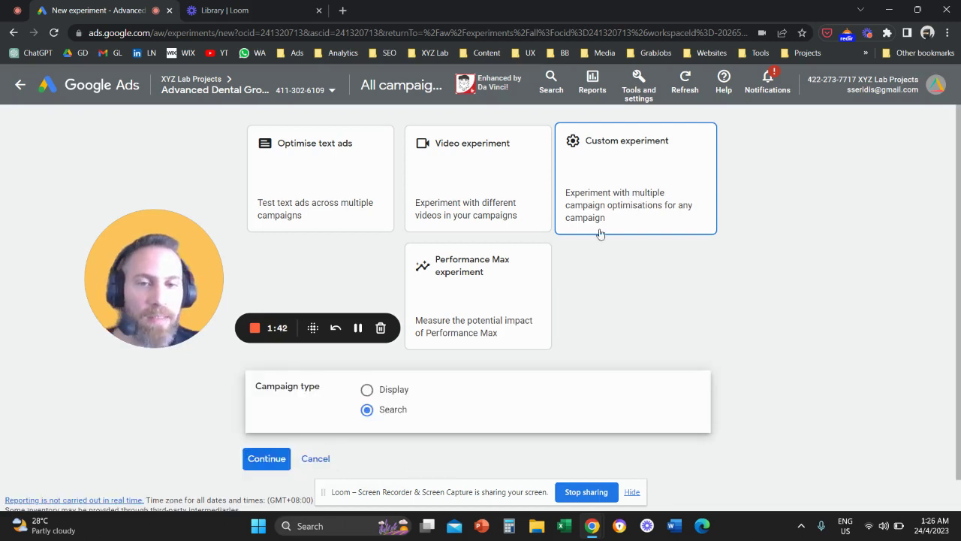
{"action": "left_click_drag", "start_coordinate": [195, 288], "coordinate": [219, 257]}
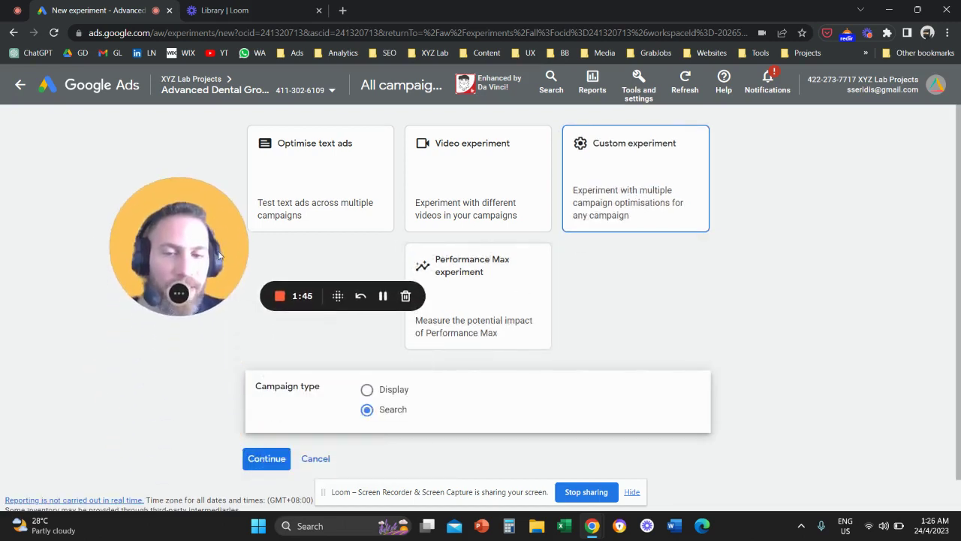
{"action": "left_click", "coordinate": [270, 464]}
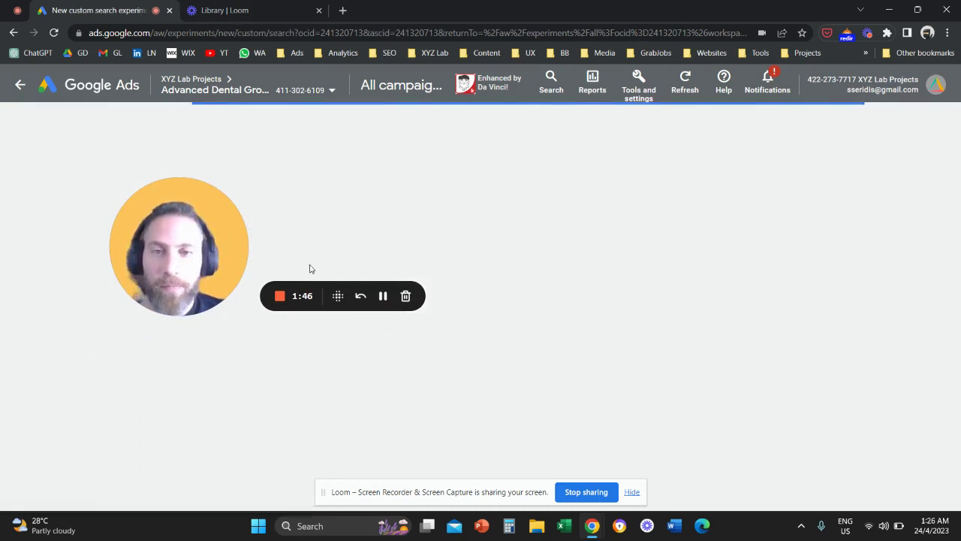
- Name the experiment "Target CPA vs Max Conversions"
{"action": "left_click_drag", "start_coordinate": [203, 248], "coordinate": [745, 276]}
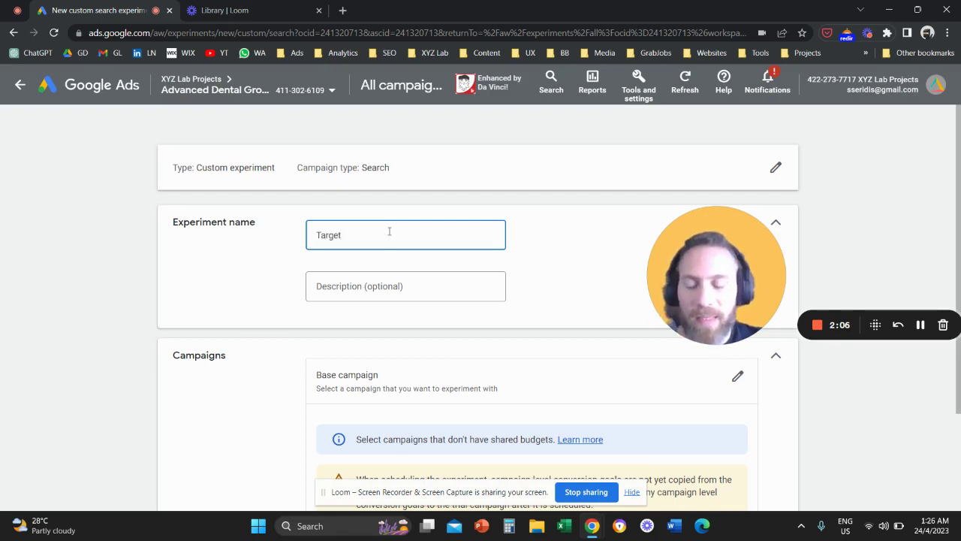
{"action": "type", "text": "Max Conmv"}
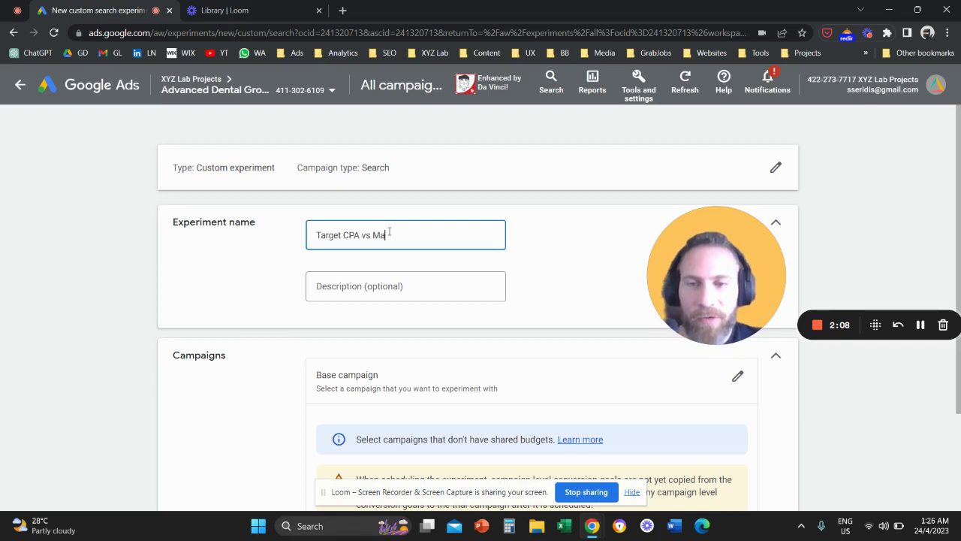
{"action": "key", "text": "BackSpace"}
{"action": "key", "text": "BackSpace"}
{"action": "key", "text": "BackSpace"}
{"action": "type", "text": "nversions"}
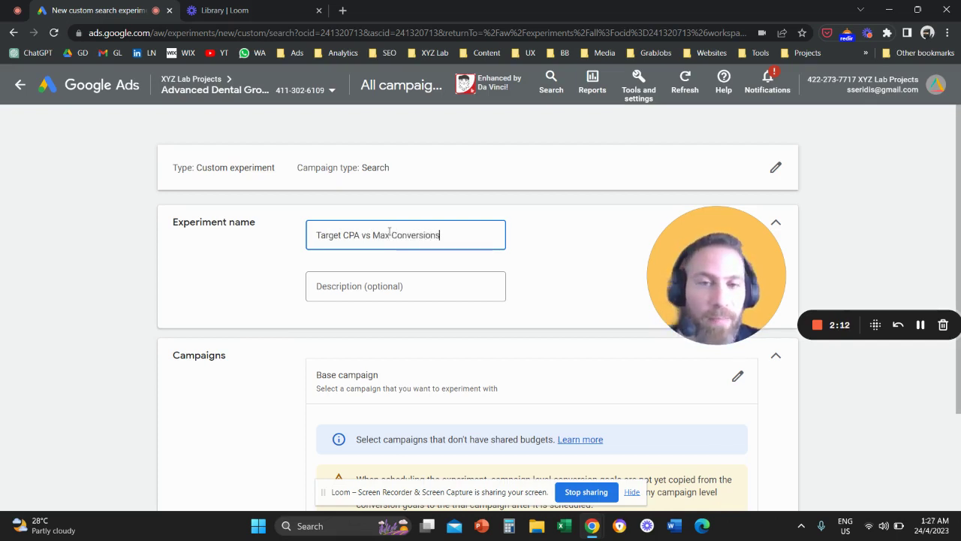
- Choose the Implants campaign as the experiment's base campaign, keep the suggested trial suffix, and save the setup
{"action": "scroll", "coordinate": [467, 255], "scroll_direction": "down", "scroll_amount": 1}
{"action": "scroll", "coordinate": [467, 256], "scroll_direction": "down", "scroll_amount": 1}
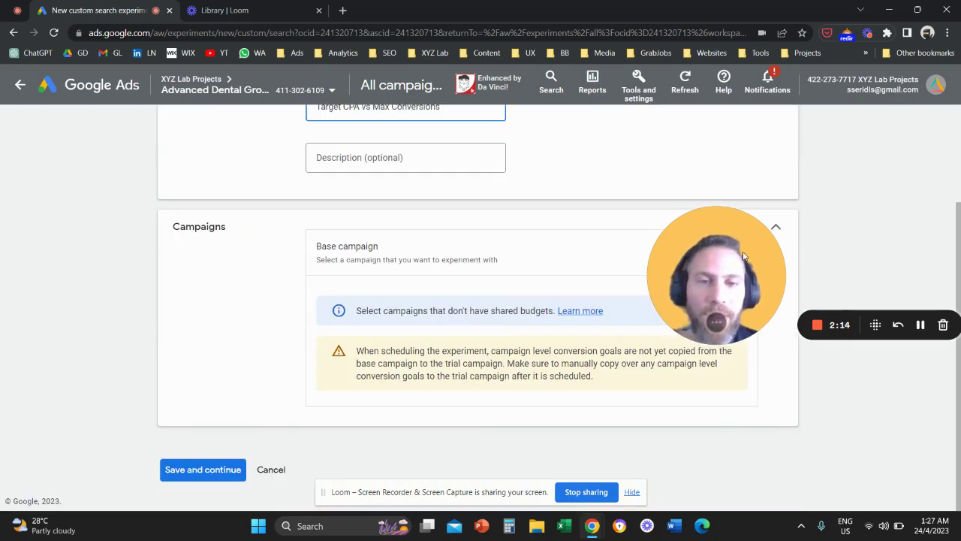
{"action": "left_click_drag", "start_coordinate": [724, 261], "coordinate": [884, 272]}
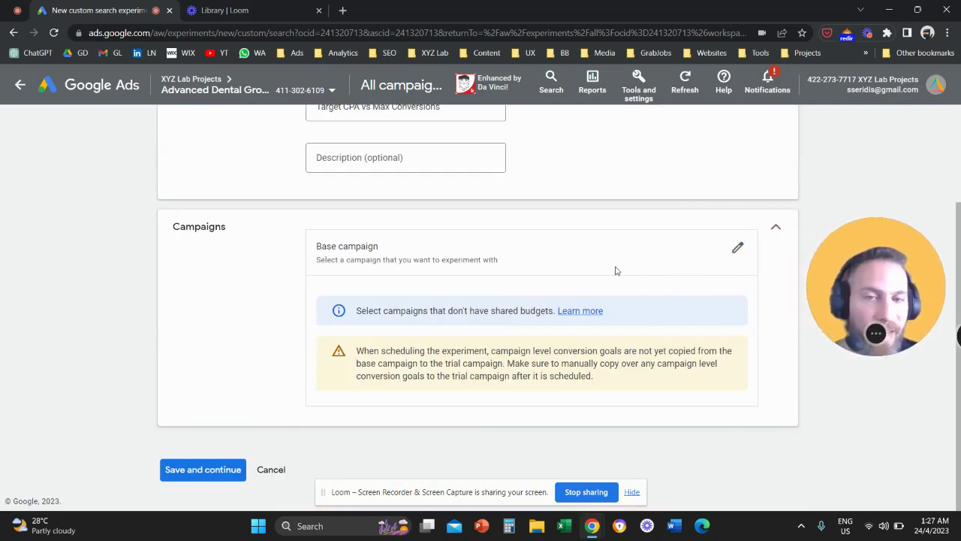
{"action": "left_click", "coordinate": [738, 250]}
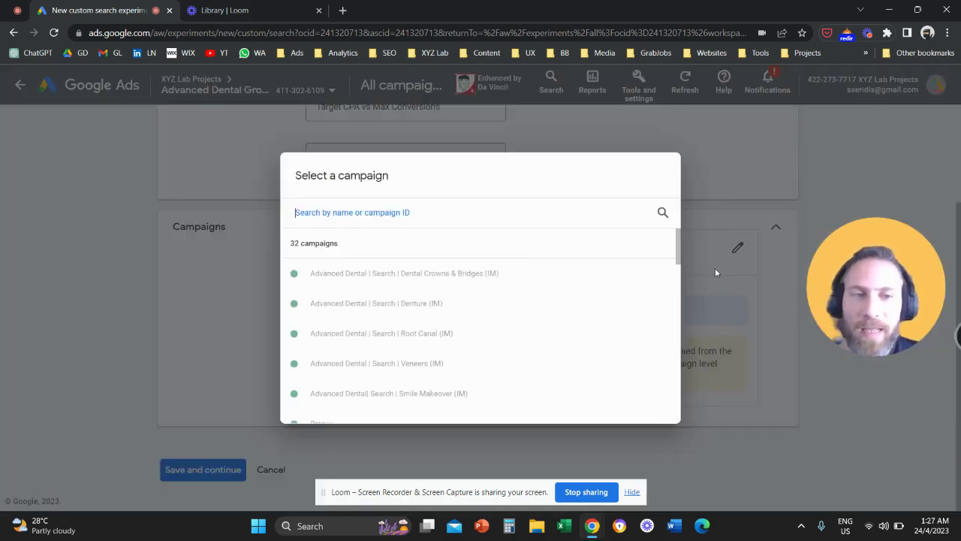
{"action": "scroll", "coordinate": [496, 335], "scroll_direction": "down", "scroll_amount": 5}
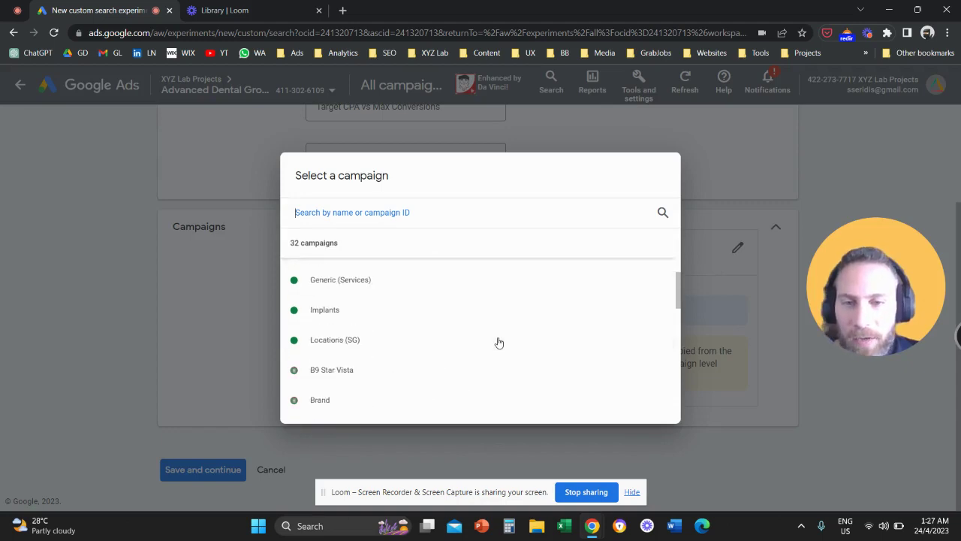
{"action": "scroll", "coordinate": [420, 326], "scroll_direction": "up", "scroll_amount": 1}
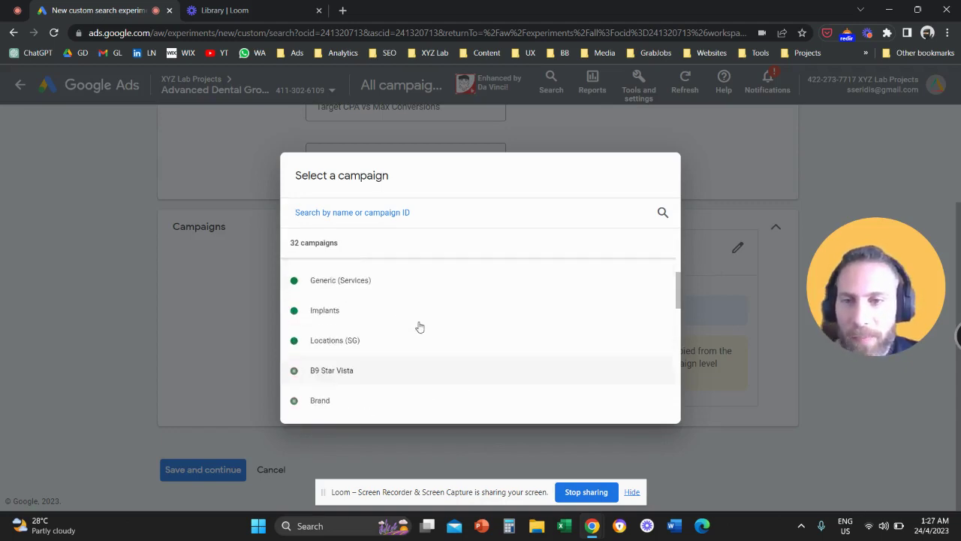
{"action": "left_click", "coordinate": [377, 314]}
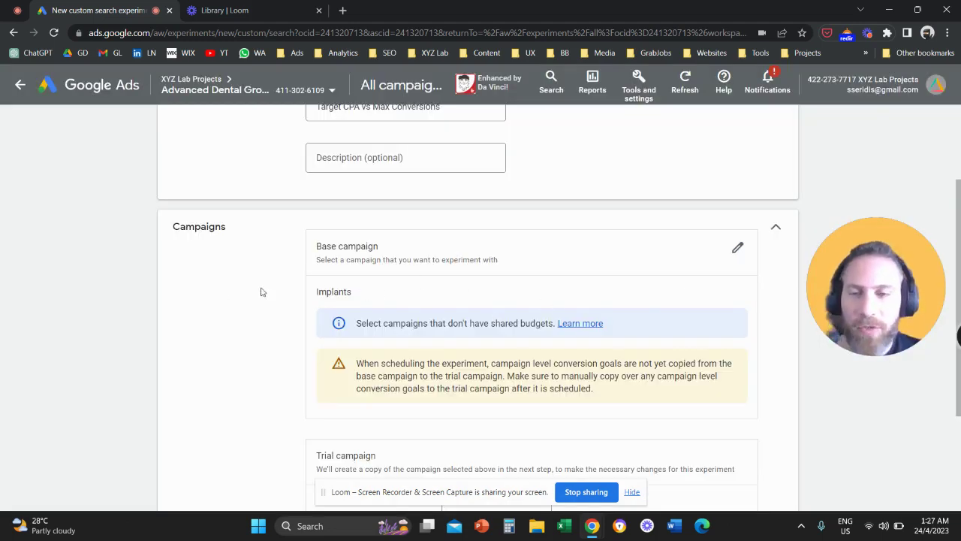
{"action": "scroll", "coordinate": [275, 289], "scroll_direction": "down", "scroll_amount": 3}
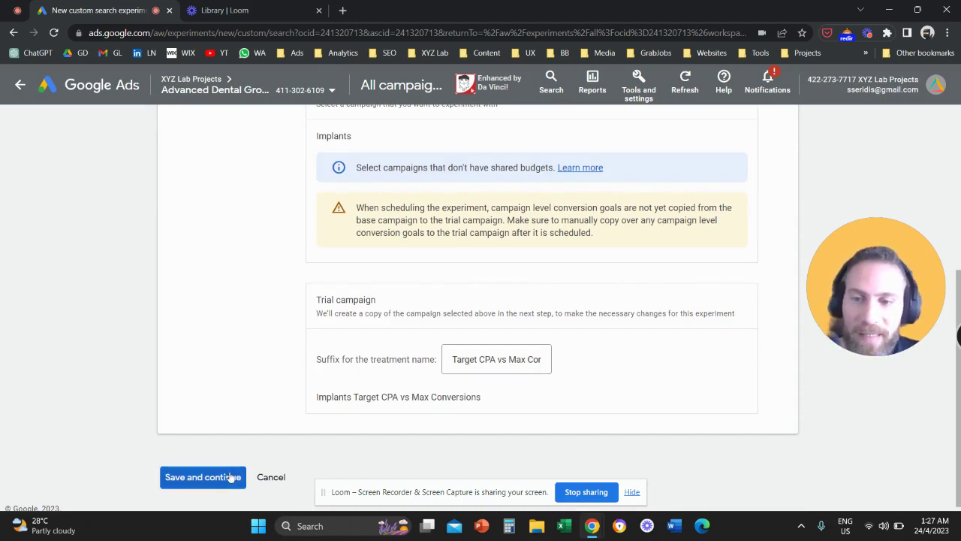
{"action": "left_click", "coordinate": [211, 487]}
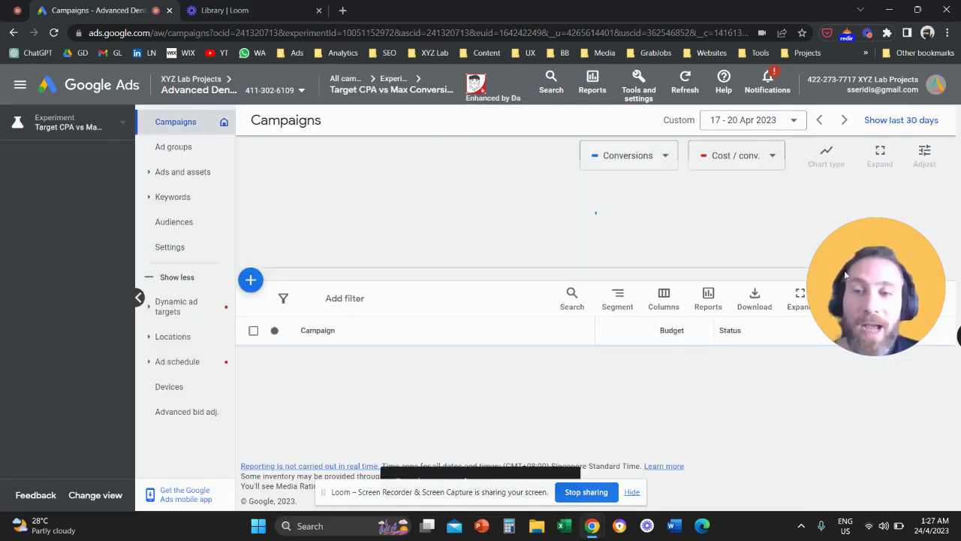
{"action": "left_click_drag", "start_coordinate": [862, 272], "coordinate": [280, 217]}
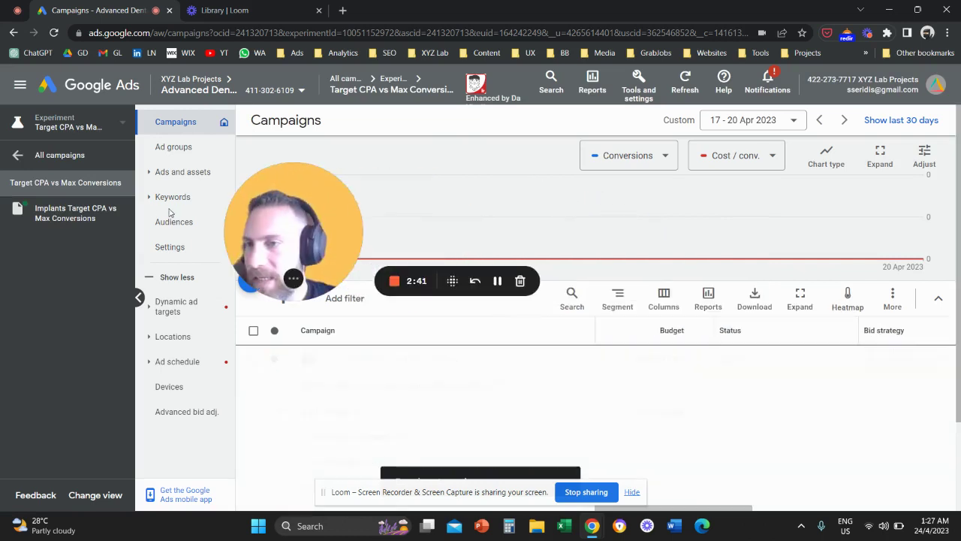
{"action": "left_click", "coordinate": [47, 188]}
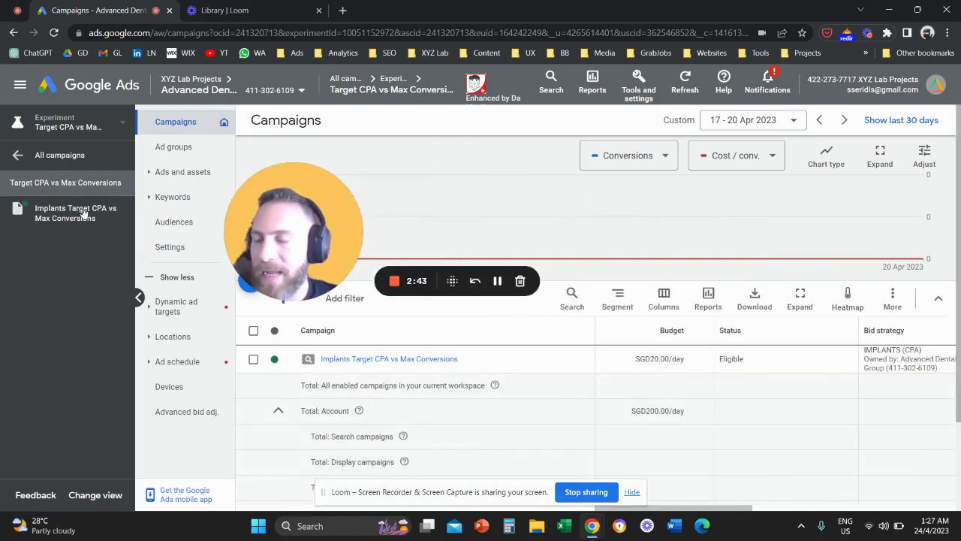
{"action": "left_click_drag", "start_coordinate": [298, 235], "coordinate": [494, 256]}
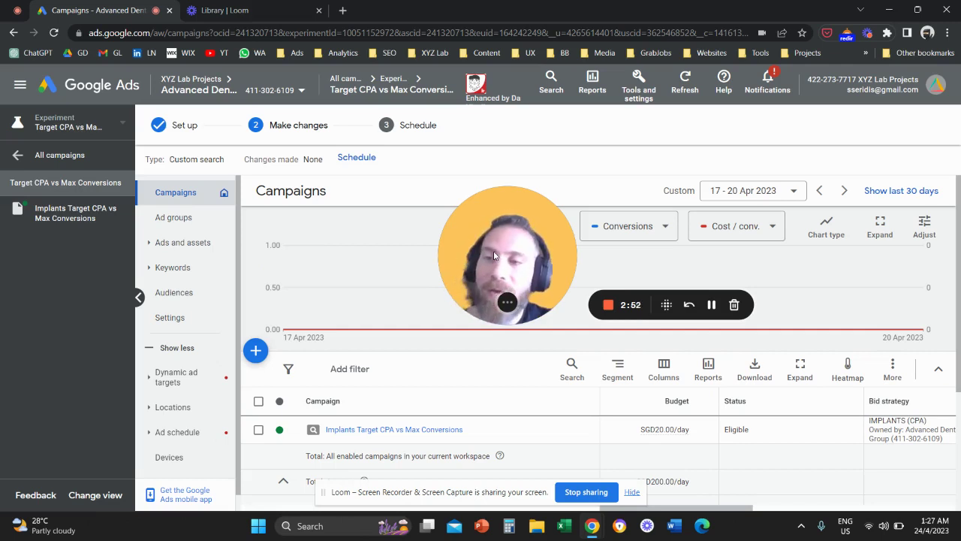
{"action": "left_click_drag", "start_coordinate": [493, 251], "coordinate": [582, 324]}
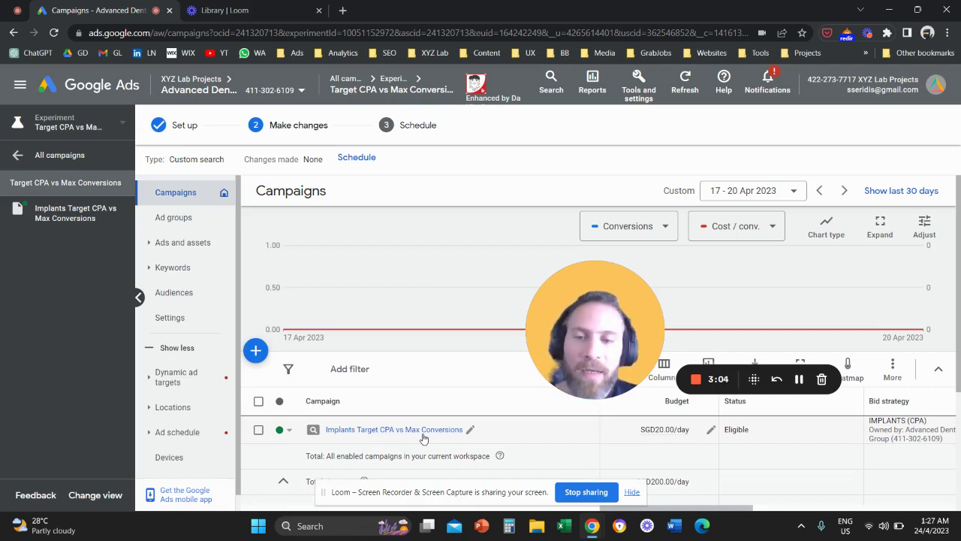
- Change the Implants trial campaign's bid strategy to Maximise conversions using the existing portfolio strategy MAX CONV. WITH TARGET CPA (IMPLANTS), and apply it
{"action": "left_click", "coordinate": [258, 404]}
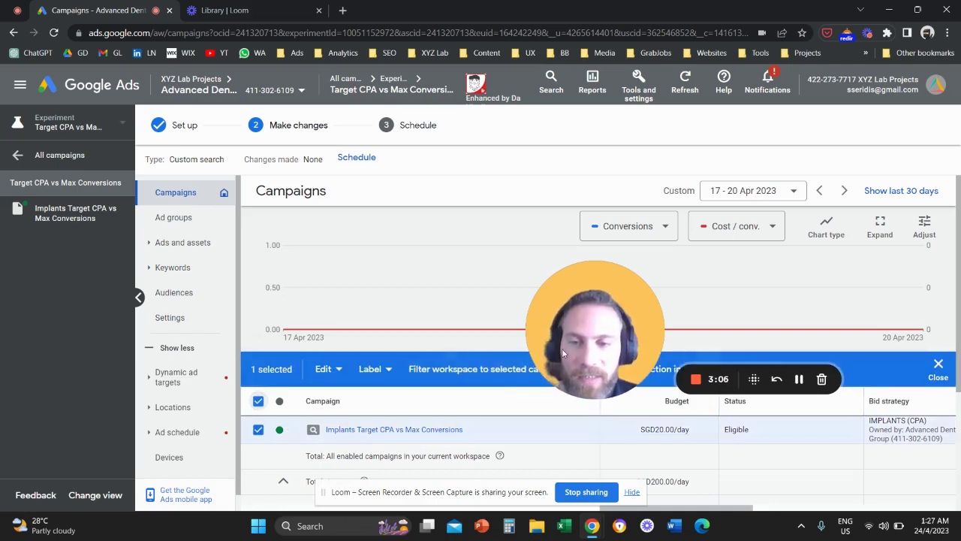
{"action": "left_click", "coordinate": [326, 369]}
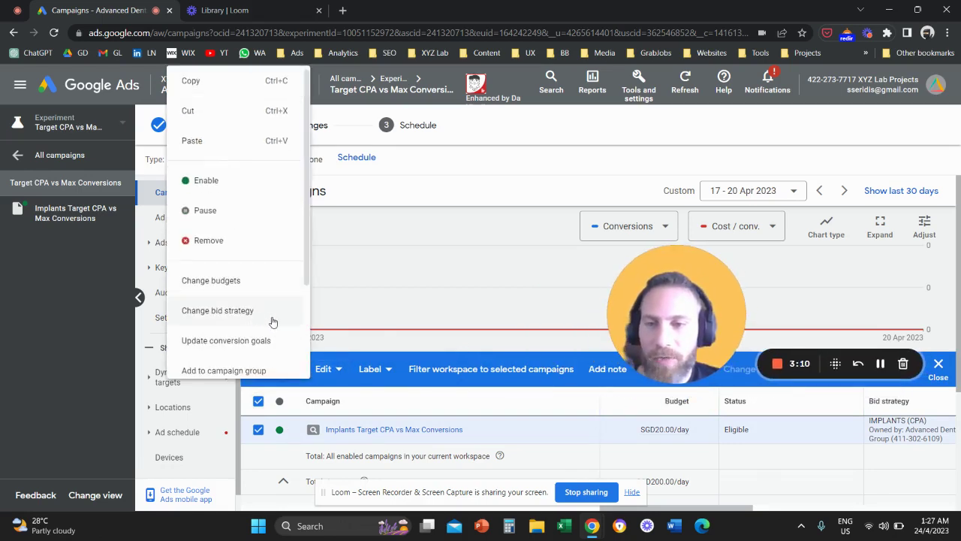
{"action": "left_click", "coordinate": [265, 321]}
{"action": "left_click", "coordinate": [317, 347]}
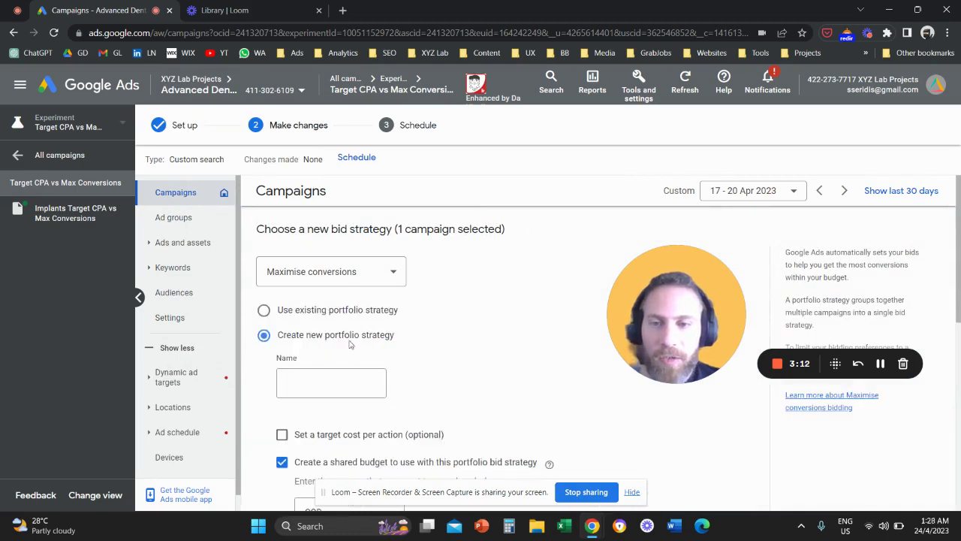
{"action": "left_click", "coordinate": [326, 314]}
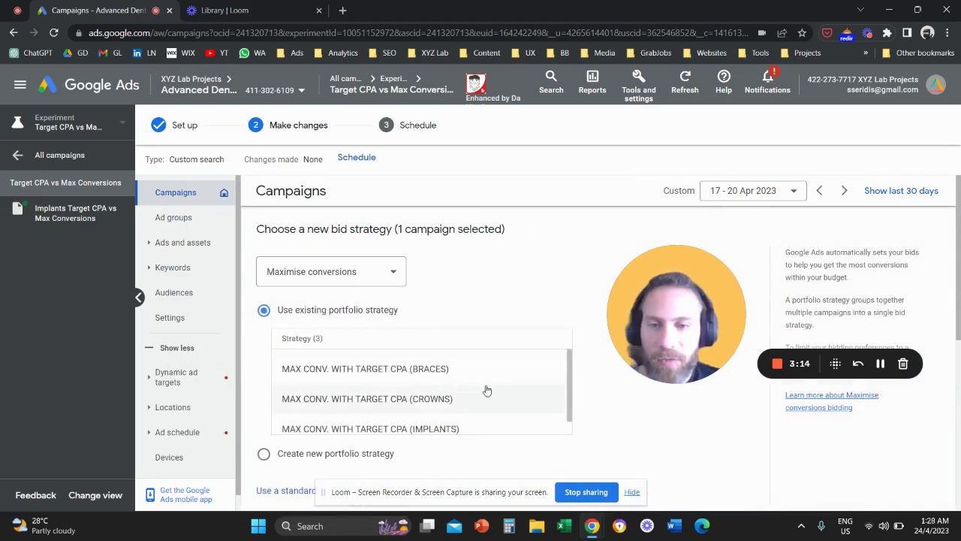
{"action": "left_click", "coordinate": [456, 426]}
{"action": "scroll", "coordinate": [603, 412], "scroll_direction": "down", "scroll_amount": 2}
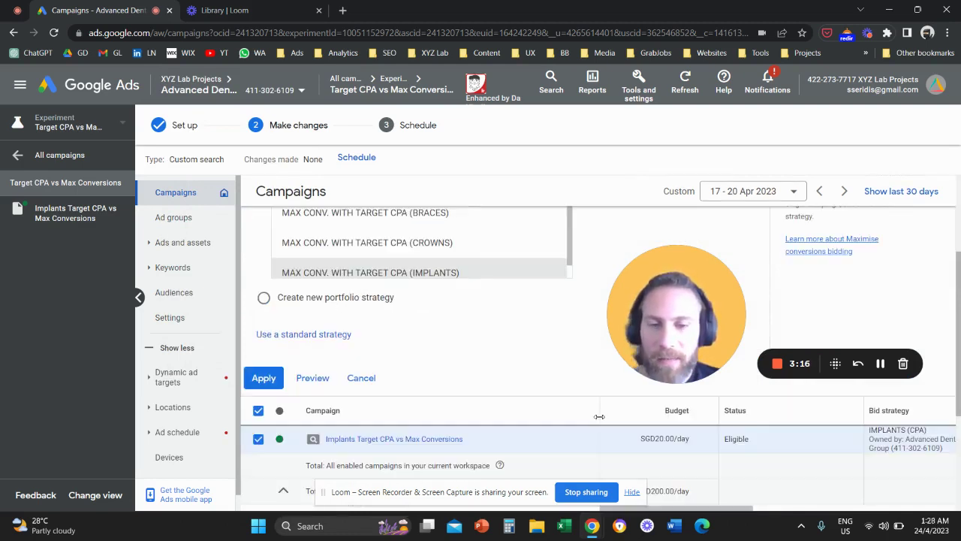
{"action": "left_click", "coordinate": [263, 376]}
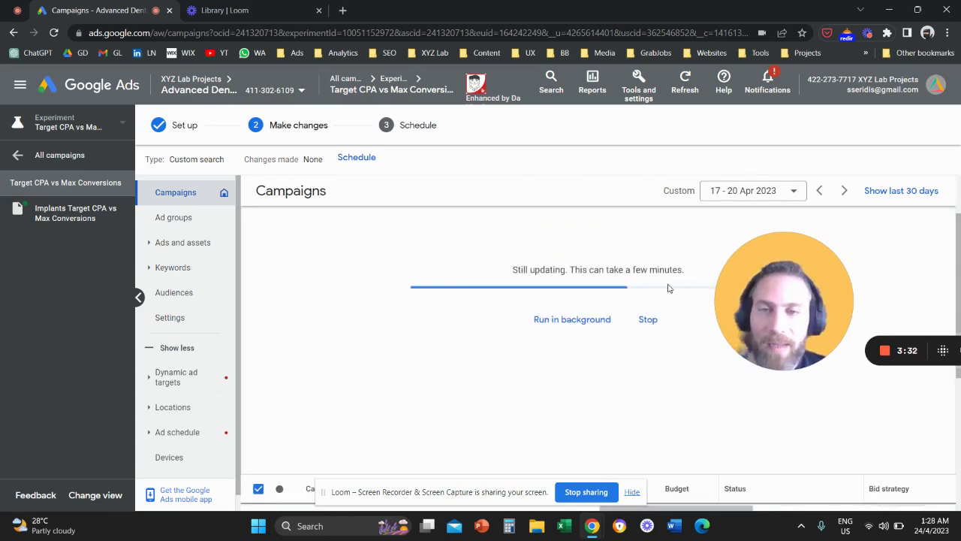
{"action": "left_click_drag", "start_coordinate": [779, 293], "coordinate": [509, 182]}
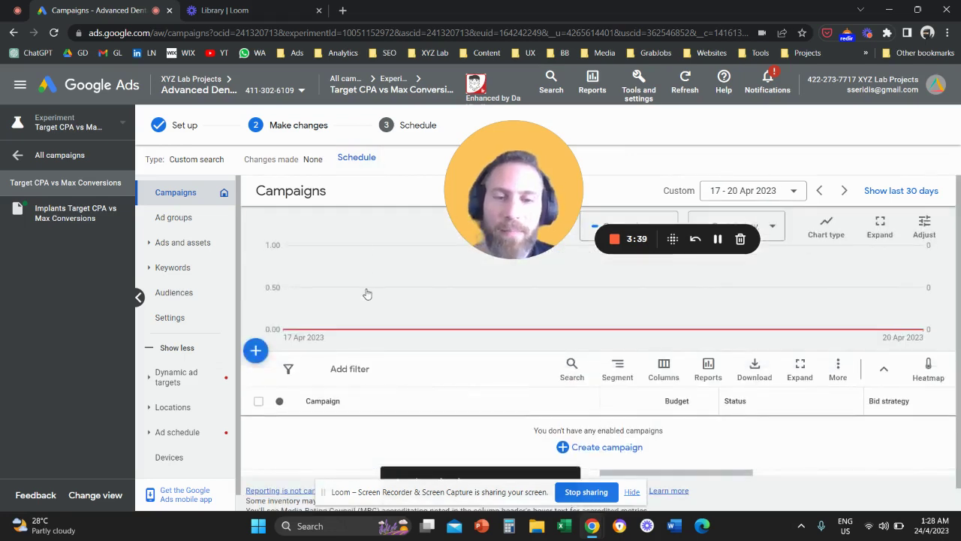
- Open the experiment's scheduling and set its goals to Conversions: Increase and Cost per conversion: Decrease
{"action": "left_click", "coordinate": [353, 160]}
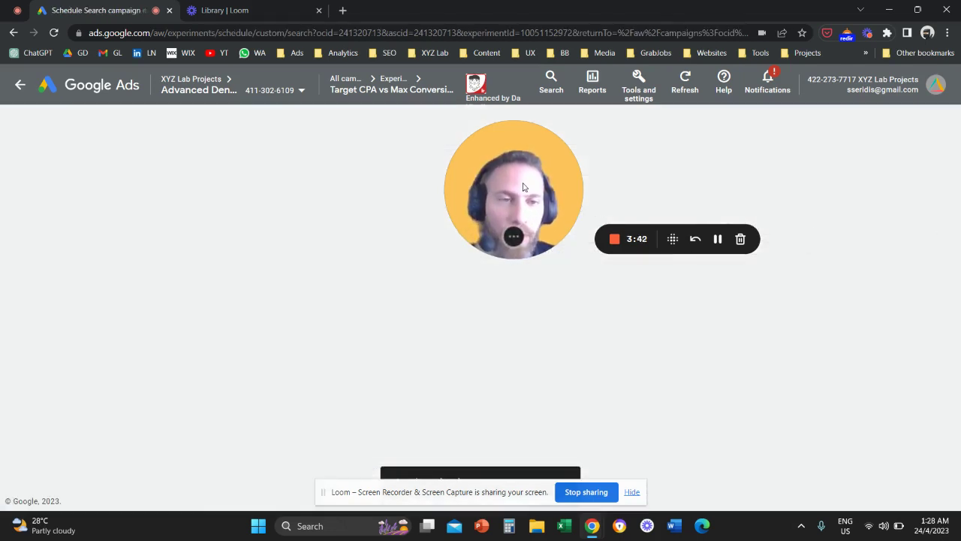
{"action": "left_click_drag", "start_coordinate": [503, 259], "coordinate": [834, 254]}
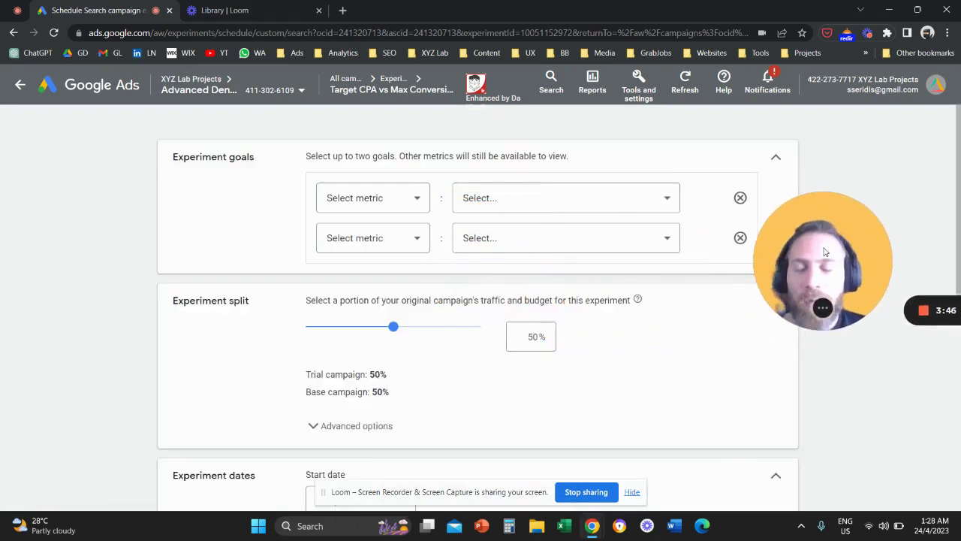
{"action": "left_click", "coordinate": [404, 201]}
{"action": "left_click", "coordinate": [389, 358]}
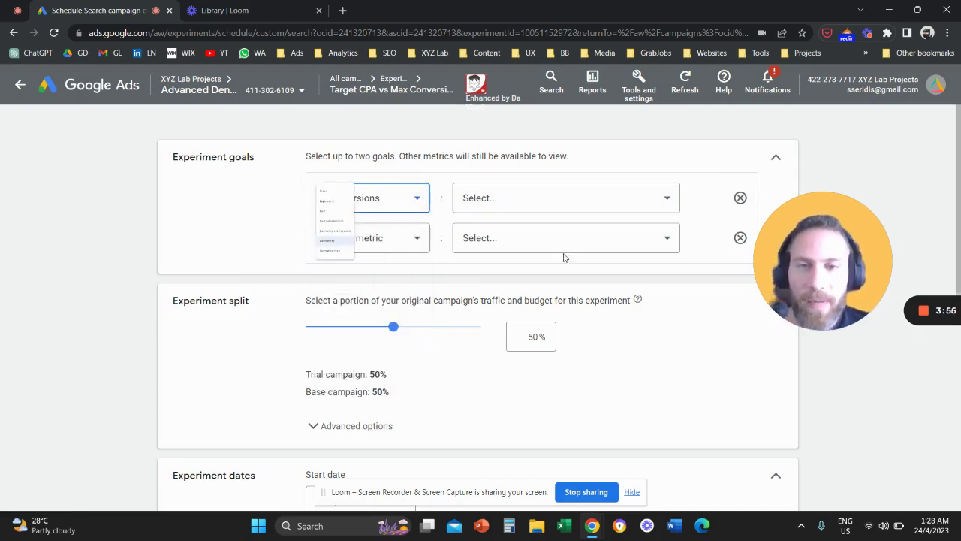
{"action": "left_click", "coordinate": [562, 199]}
{"action": "left_click", "coordinate": [520, 209]}
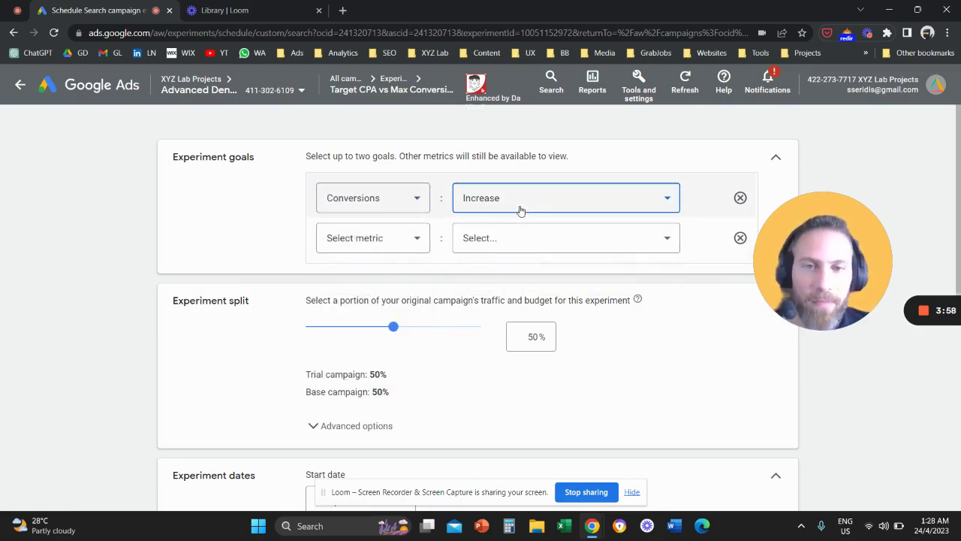
{"action": "left_click", "coordinate": [397, 250]}
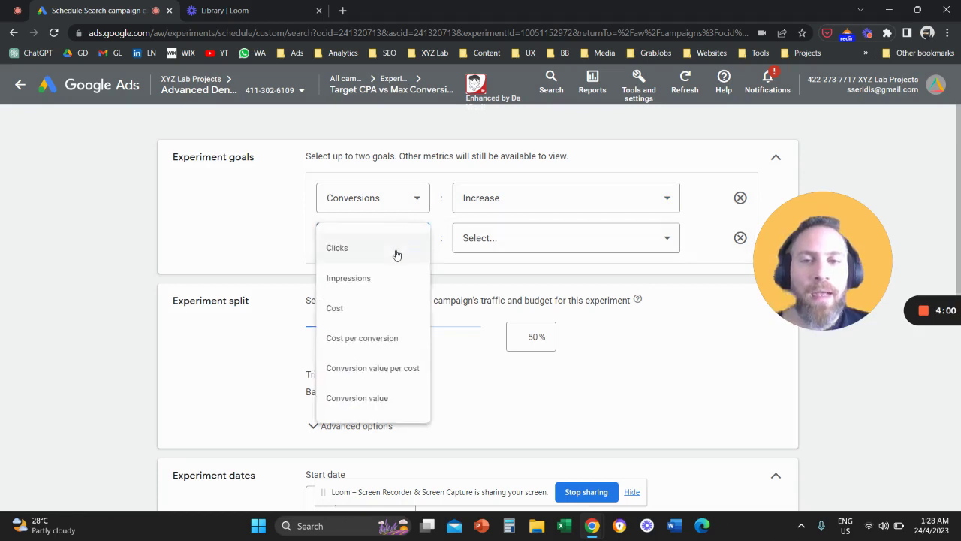
{"action": "left_click", "coordinate": [384, 341]}
{"action": "left_click", "coordinate": [500, 239]}
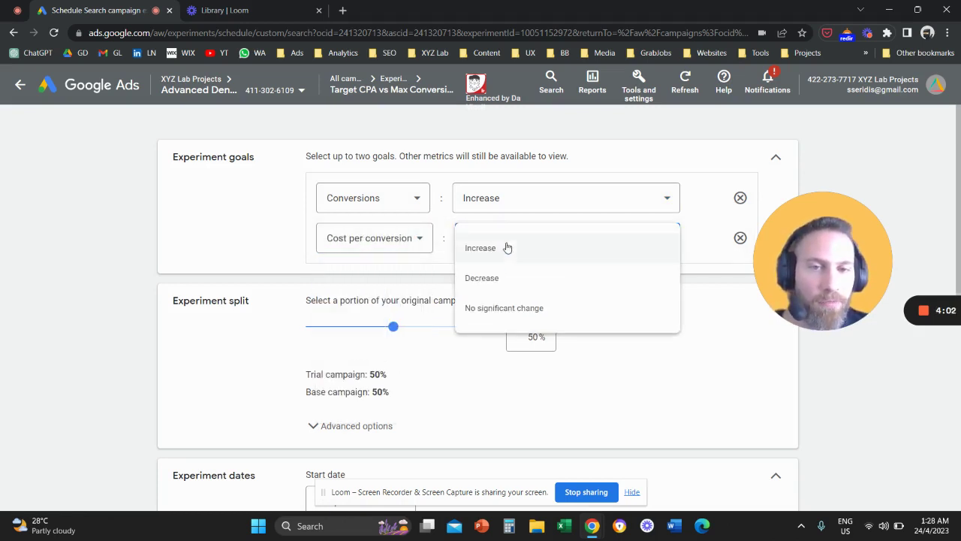
{"action": "left_click", "coordinate": [505, 279]}
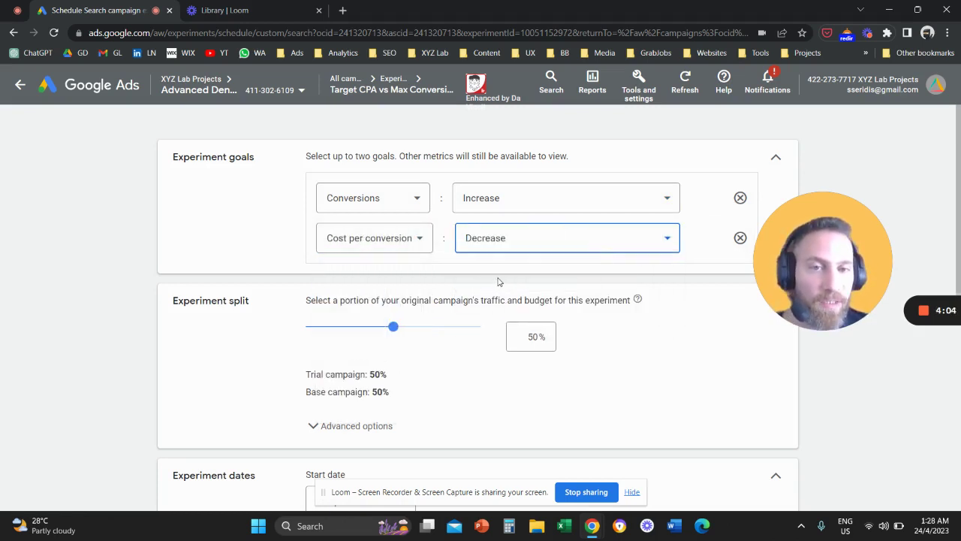
- Keep the experiment split at 50% and set the advanced split option to Search-based
{"action": "triple_click", "coordinate": [210, 301]}
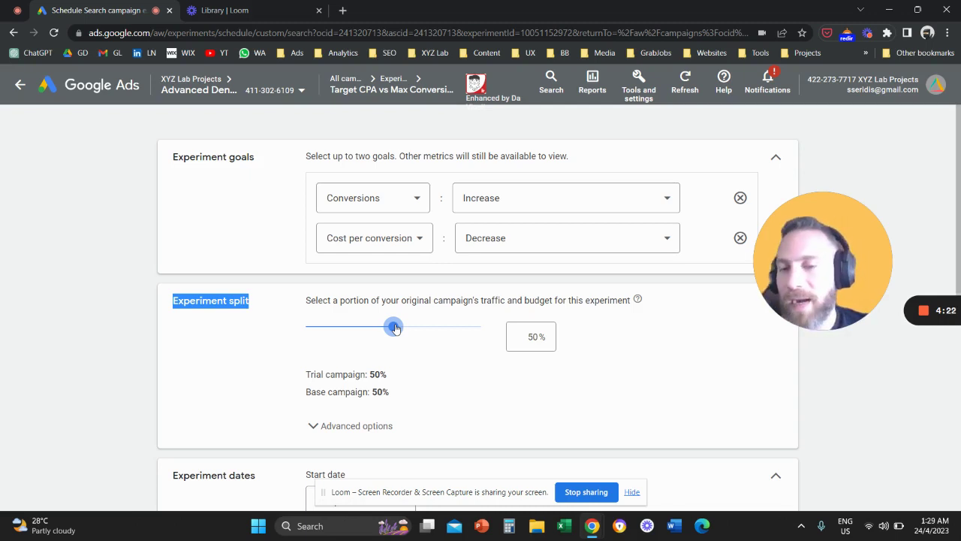
{"action": "mouse_move", "coordinate": [395, 327]}
{"action": "left_mouse_down"}
{"action": "mouse_move", "coordinate": [455, 328]}
{"action": "mouse_move", "coordinate": [322, 328]}
{"action": "mouse_move", "coordinate": [462, 328]}
{"action": "mouse_move", "coordinate": [382, 328]}
{"action": "mouse_move", "coordinate": [394, 331]}
{"action": "left_mouse_up"}
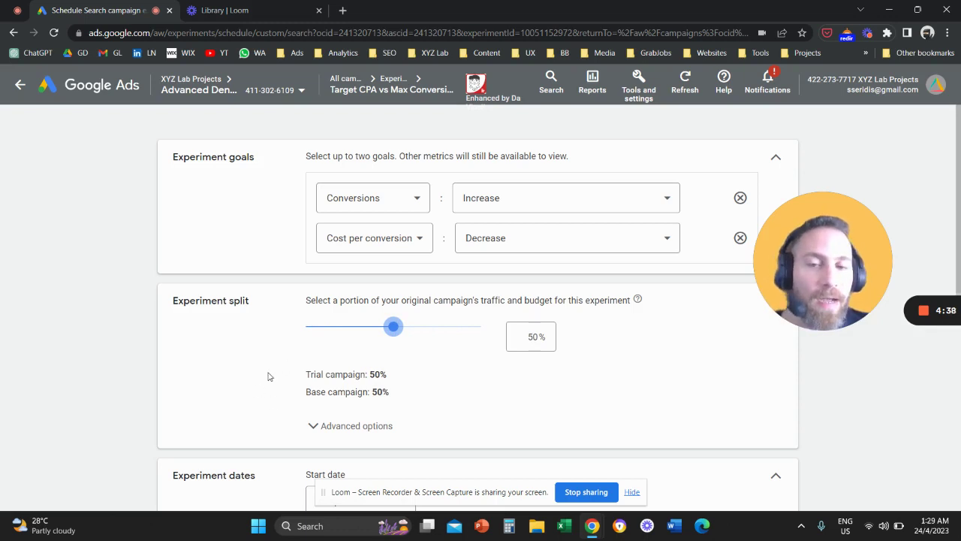
{"action": "scroll", "coordinate": [268, 375], "scroll_direction": "down", "scroll_amount": 2}
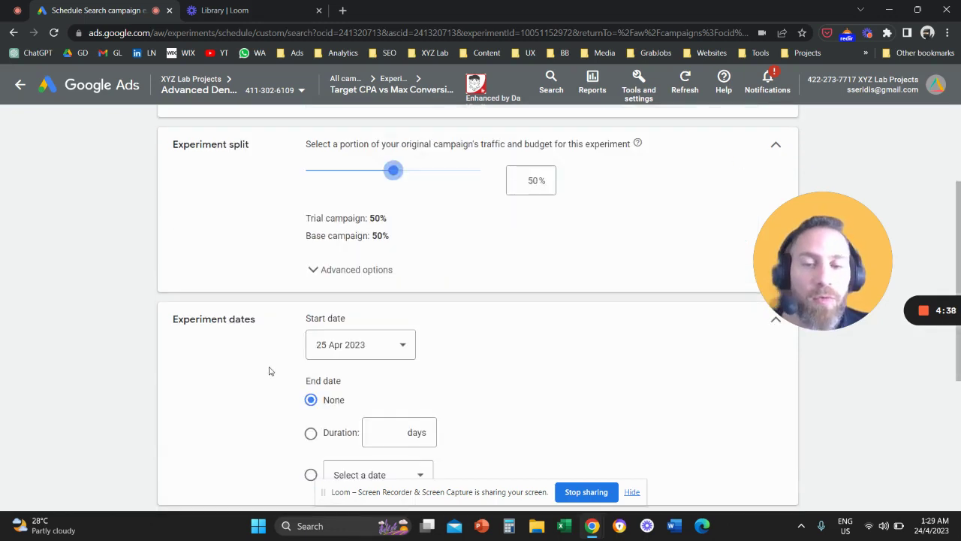
{"action": "left_click", "coordinate": [315, 274]}
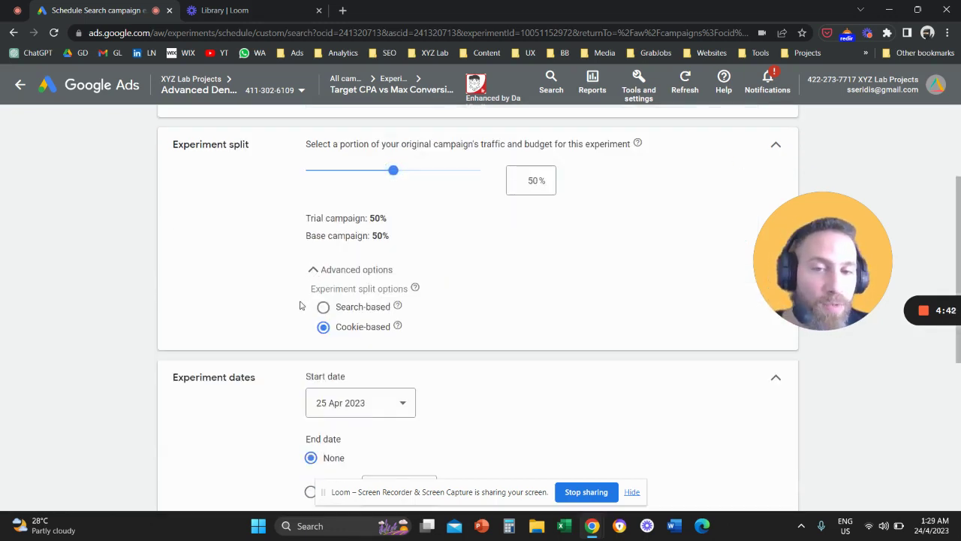
{"action": "mouse_move", "coordinate": [398, 309]}
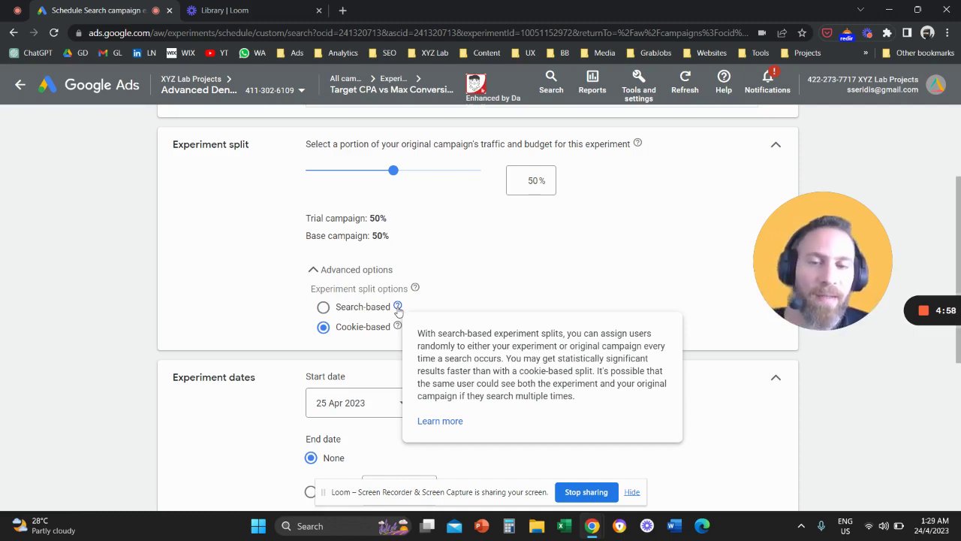
{"action": "mouse_move", "coordinate": [399, 328]}
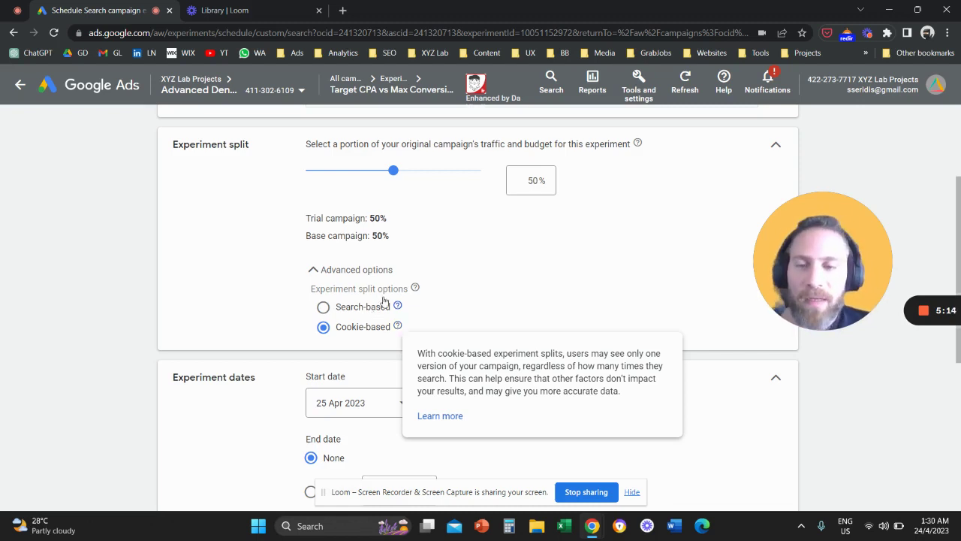
{"action": "left_click", "coordinate": [323, 307]}
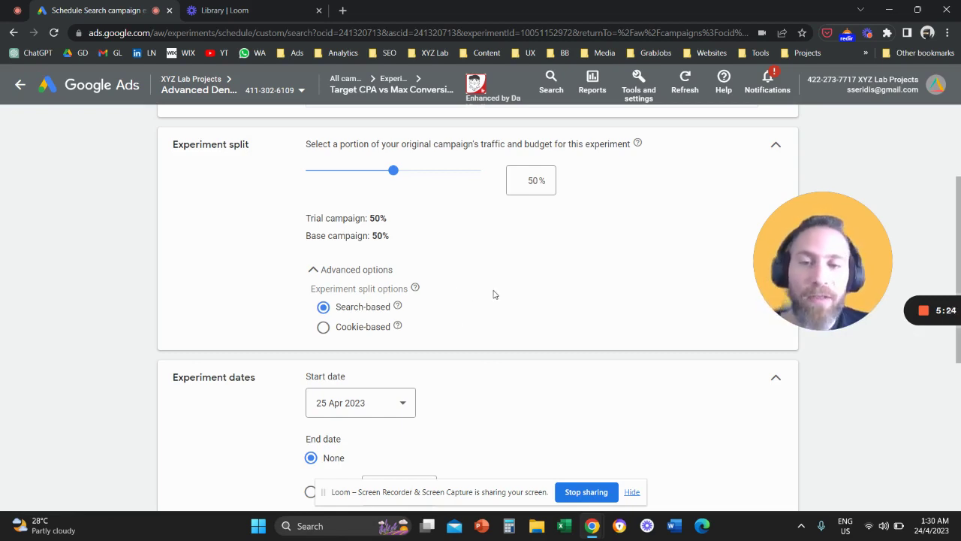
- Keep the start date of 25 Apr 2023, no end date and sync on, and create the experiment
{"action": "scroll", "coordinate": [498, 297], "scroll_direction": "down", "scroll_amount": 2}
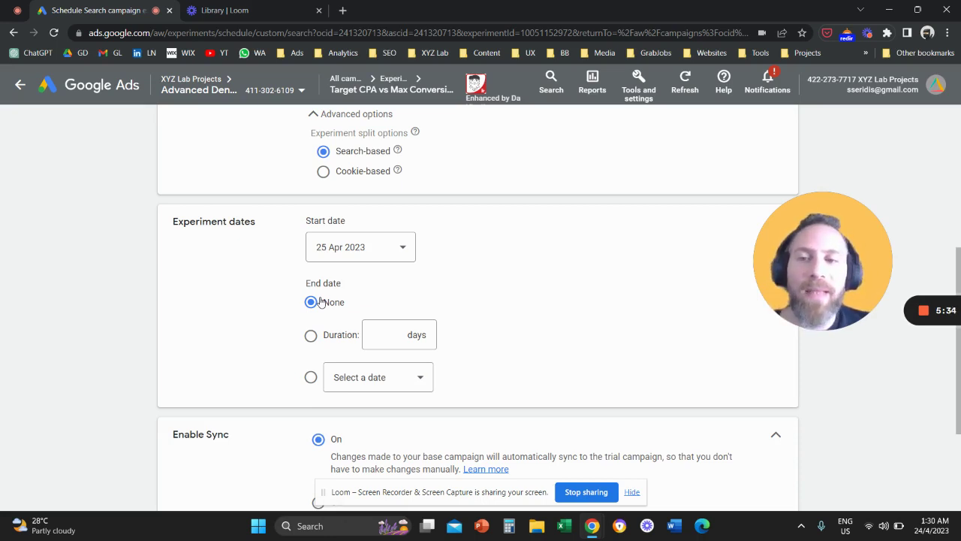
{"action": "scroll", "coordinate": [319, 300], "scroll_direction": "down", "scroll_amount": 3}
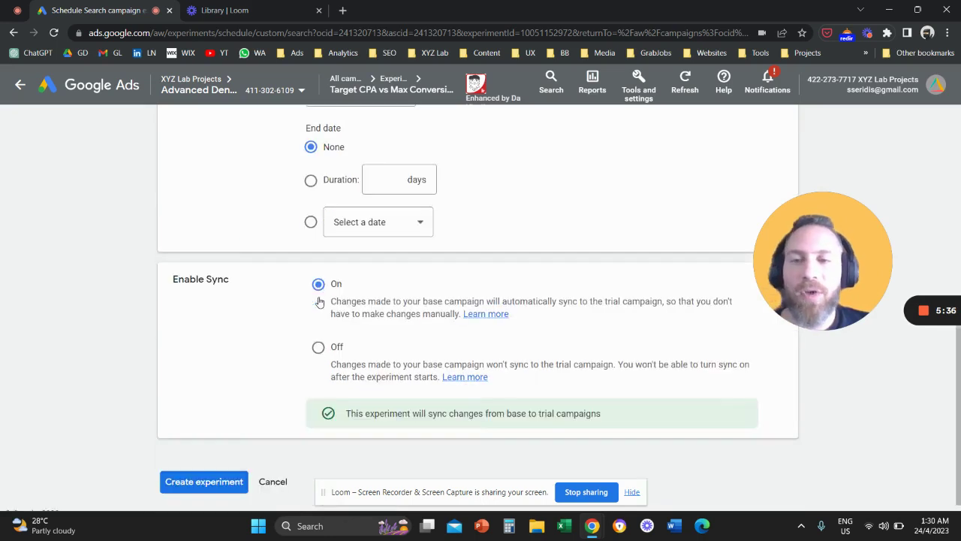
{"action": "triple_click", "coordinate": [200, 267]}
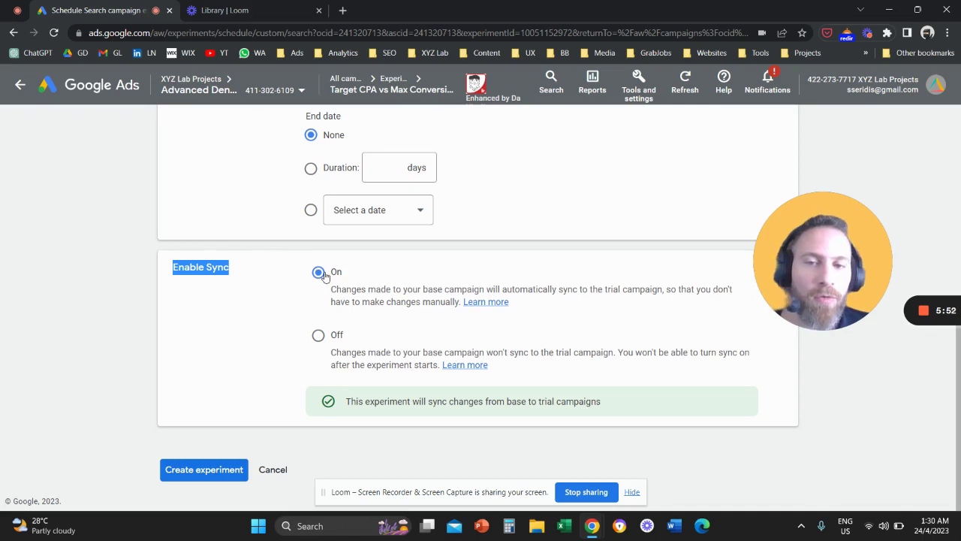
{"action": "left_click", "coordinate": [206, 470]}
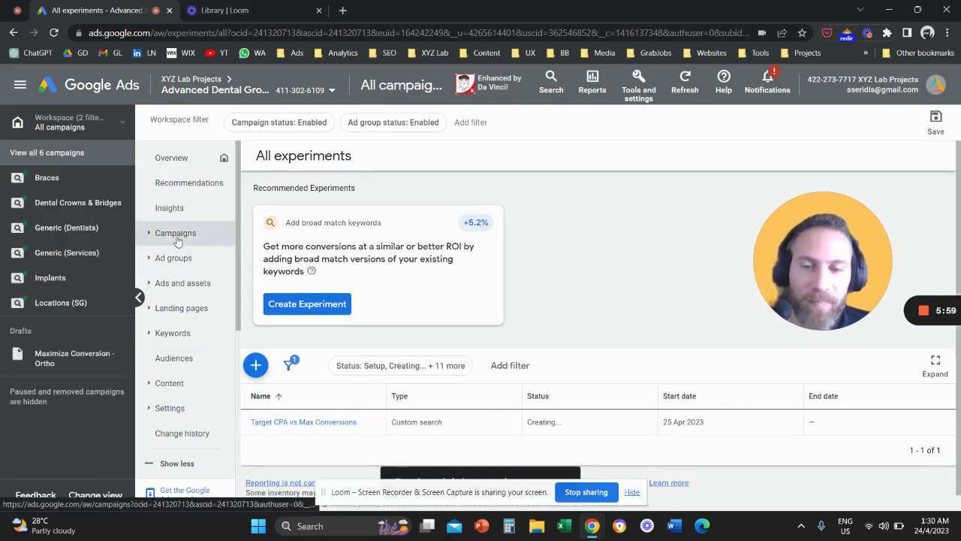
{"action": "triple_click", "coordinate": [545, 422]}
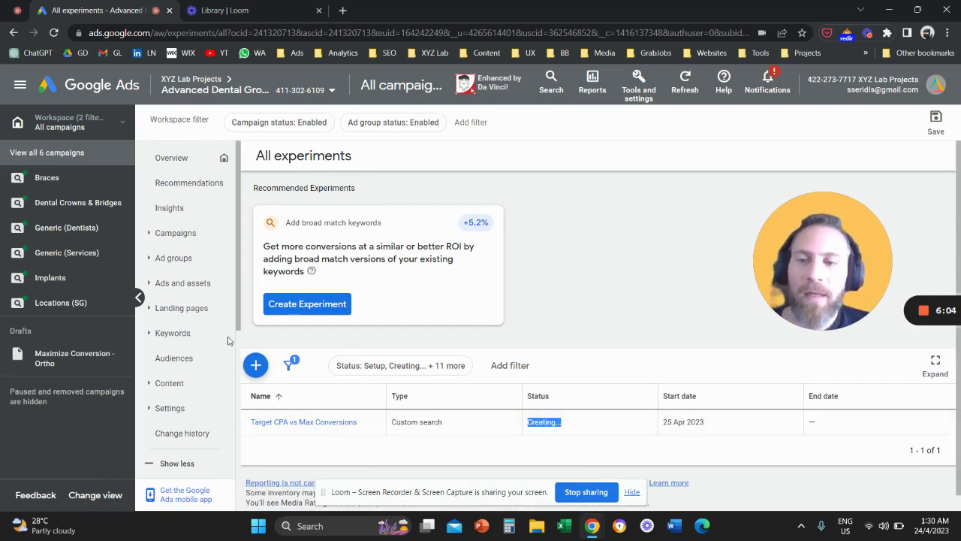
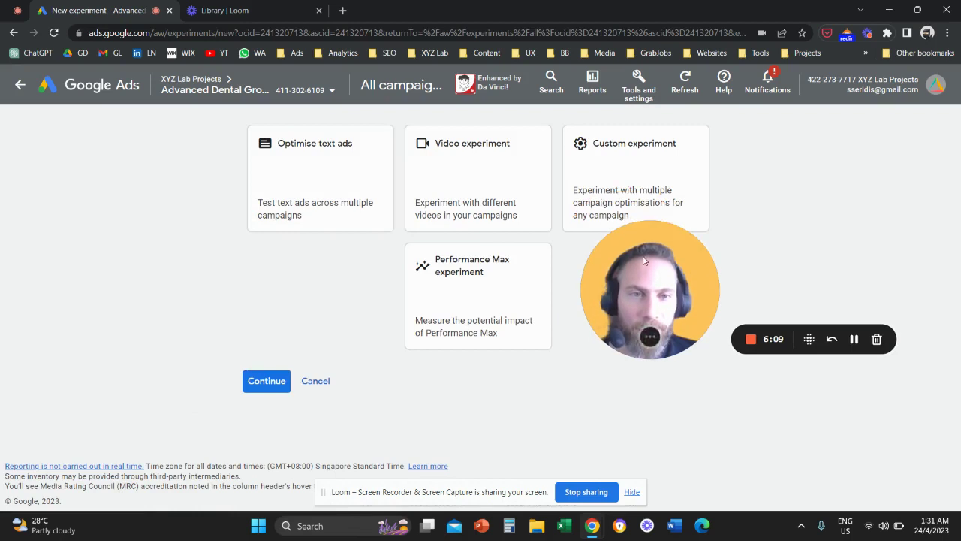
- Start another custom experiment for Search campaigns and name it "Target CPA vs Max Conversions (Braces)"
{"action": "left_click", "coordinate": [618, 174]}
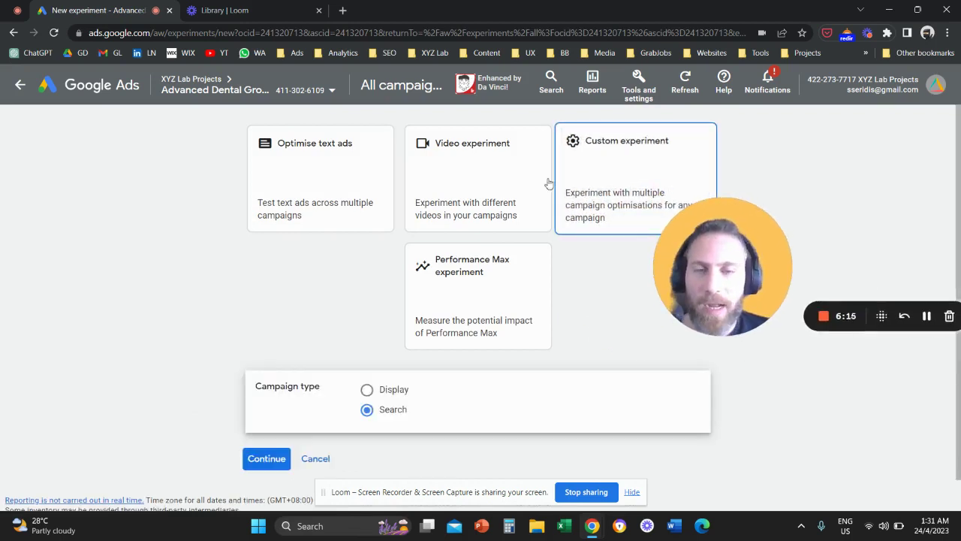
{"action": "left_click", "coordinate": [268, 457]}
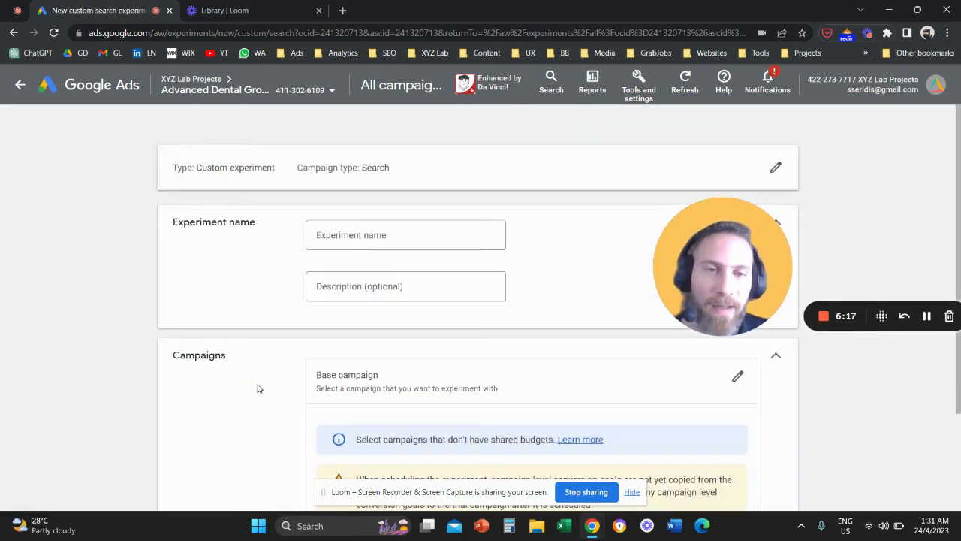
{"action": "left_click", "coordinate": [362, 235]}
{"action": "type", "text": "Target"}
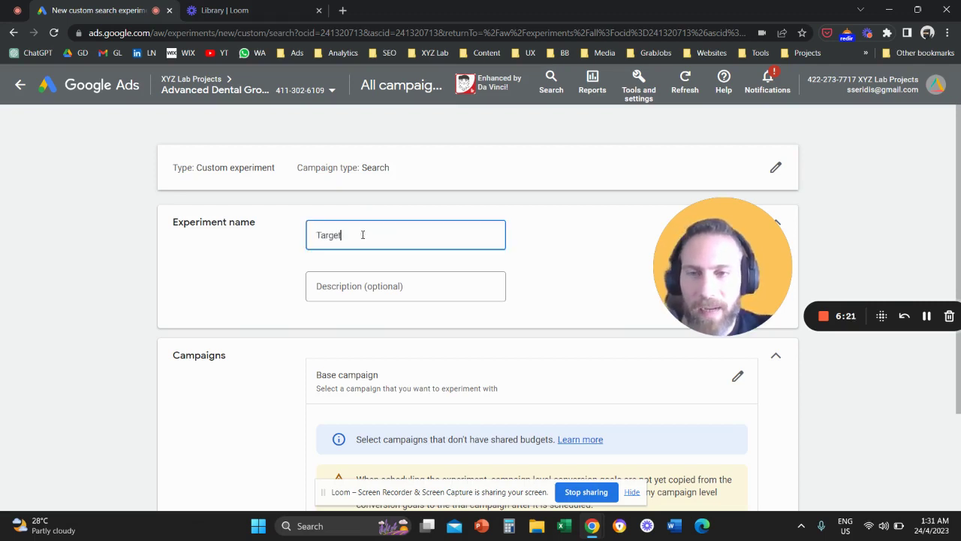
{"action": "type", "text": " CPA is Max Conver"}
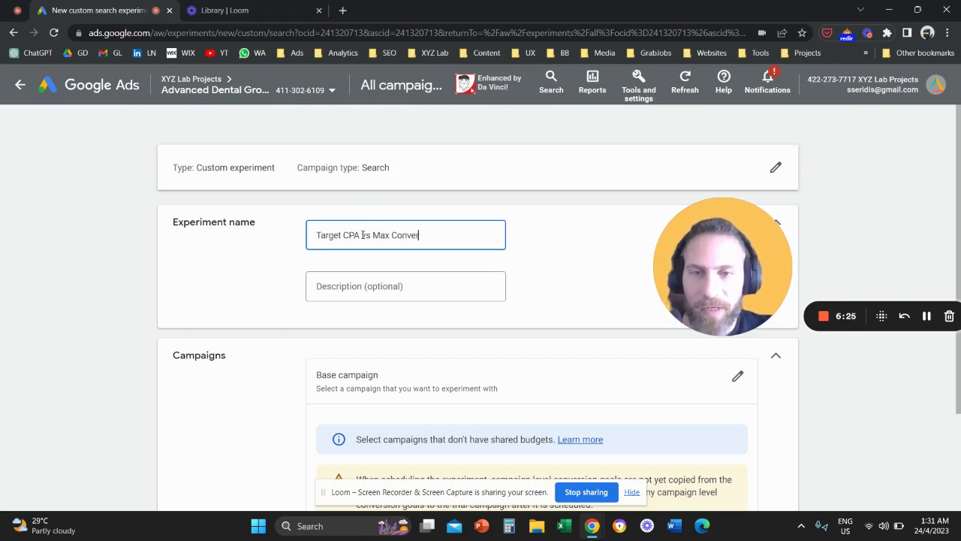
{"action": "type", "text": "sions (Brand"}
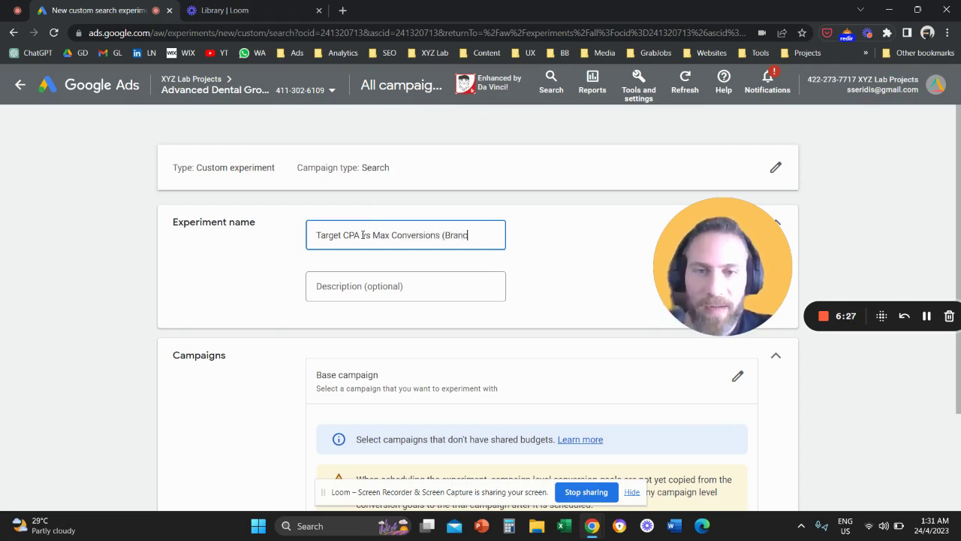
{"action": "type", "text": "s)"}
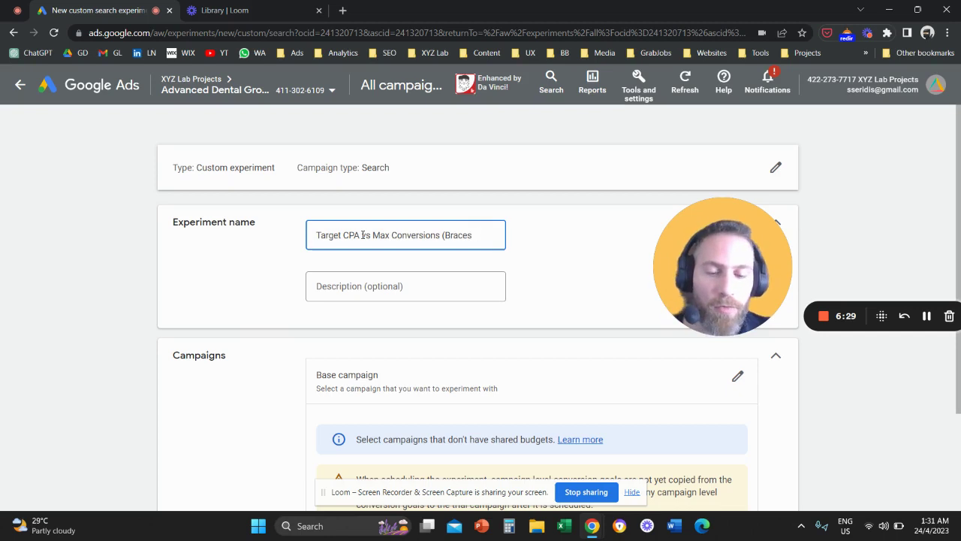
- Choose the Braces campaign as the experiment's base campaign, keep the suggested trial suffix, and save the setup
{"action": "scroll", "coordinate": [381, 285], "scroll_direction": "down", "scroll_amount": 1}
{"action": "scroll", "coordinate": [381, 284], "scroll_direction": "down", "scroll_amount": 1}
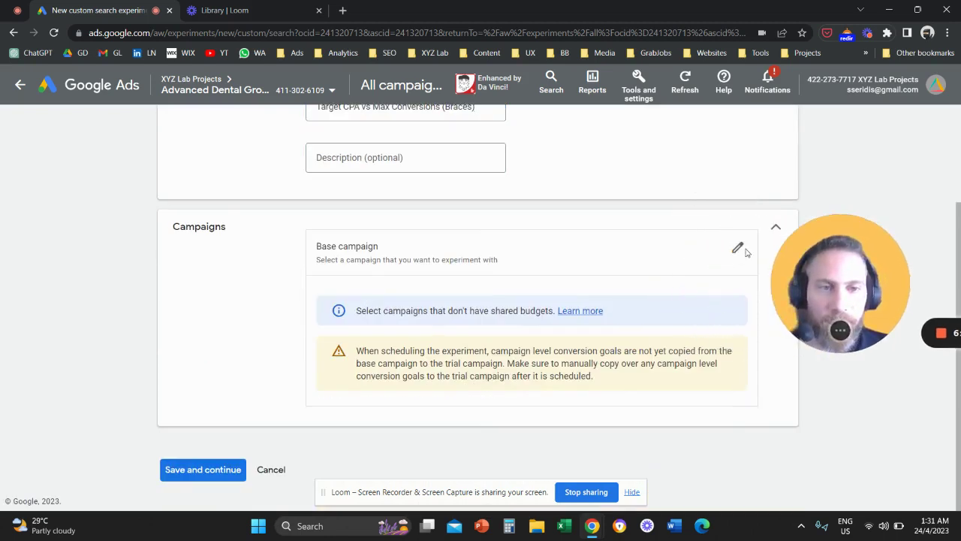
{"action": "left_click", "coordinate": [738, 249]}
{"action": "type", "text": "bran"}
{"action": "key", "text": "BackSpace"}
{"action": "type", "text": "ce"}
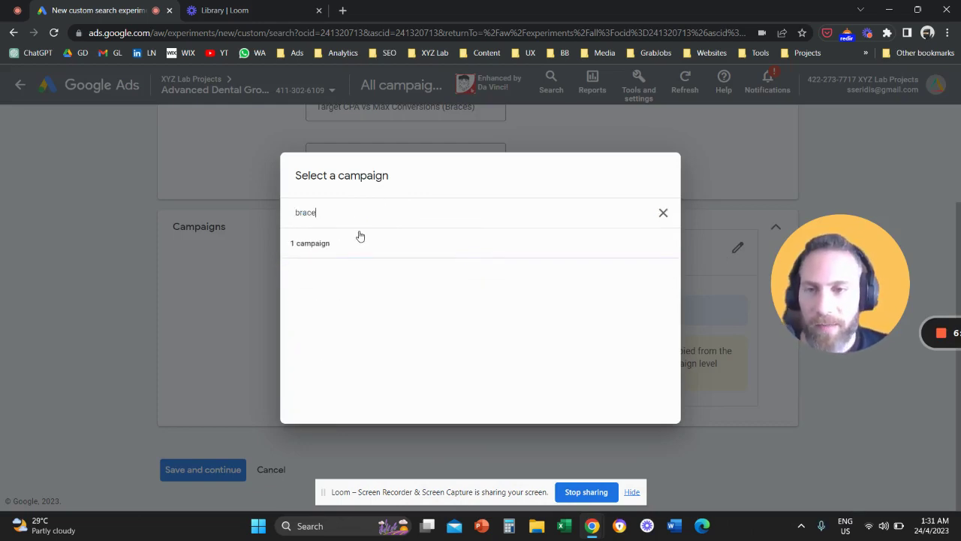
{"action": "left_click", "coordinate": [343, 279]}
{"action": "scroll", "coordinate": [370, 356], "scroll_direction": "down", "scroll_amount": 1}
{"action": "scroll", "coordinate": [370, 356], "scroll_direction": "down", "scroll_amount": 1}
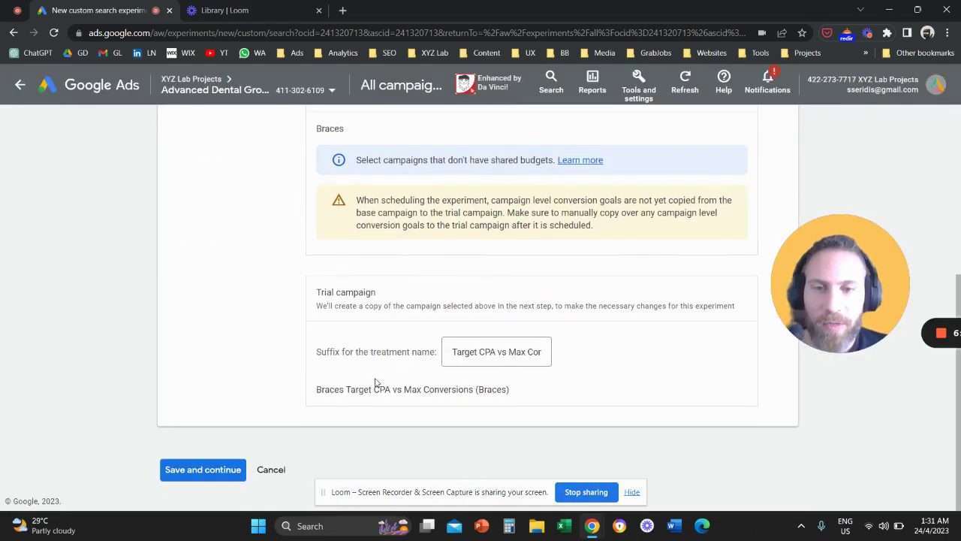
{"action": "left_click", "coordinate": [214, 471]}
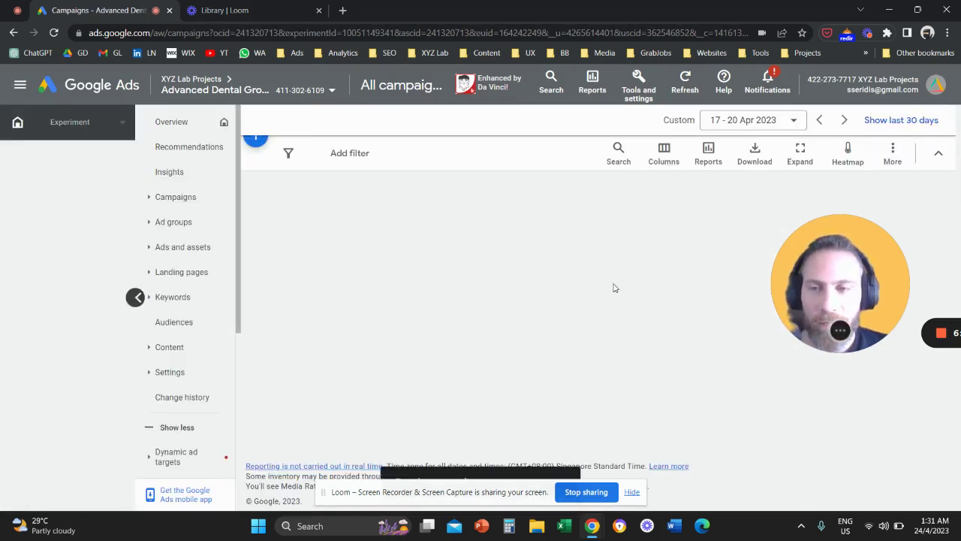
- Apply the existing Maximise conversions portfolio strategy "MAX CONV. WITH TARGET CPA (BRACES)" to the Braces trial campaign
{"action": "left_click_drag", "start_coordinate": [841, 284], "coordinate": [631, 277]}
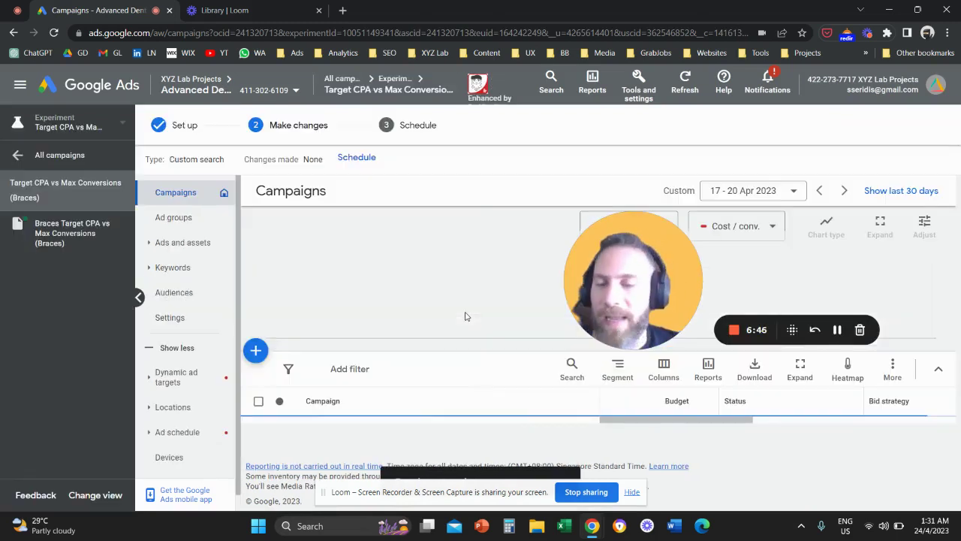
{"action": "scroll", "coordinate": [383, 350], "scroll_direction": "down", "scroll_amount": 1}
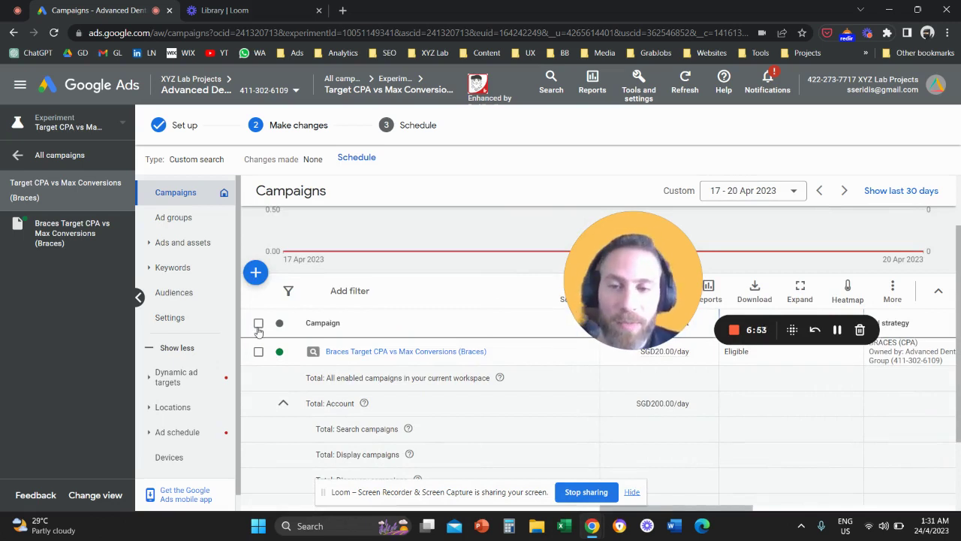
{"action": "left_click", "coordinate": [258, 324]}
{"action": "left_click", "coordinate": [328, 290]}
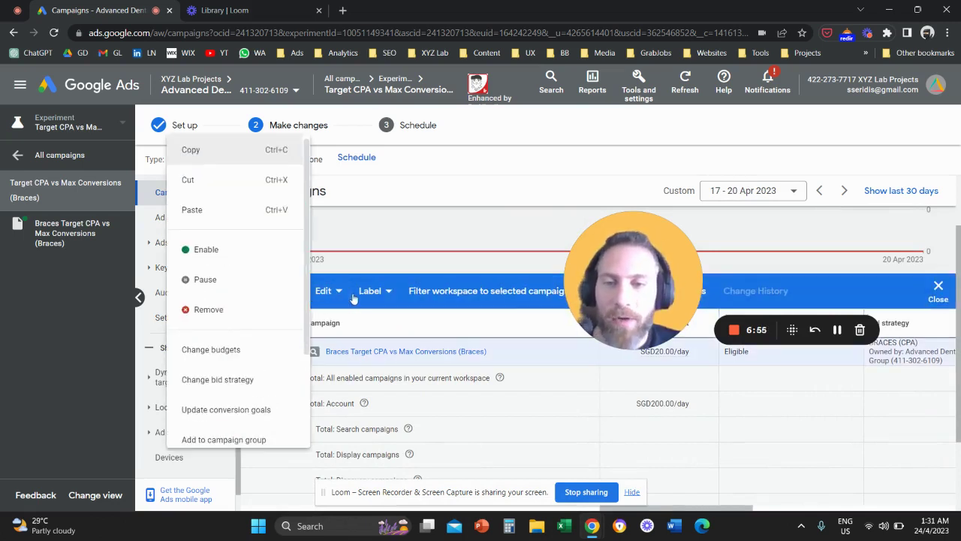
{"action": "left_click", "coordinate": [268, 384]}
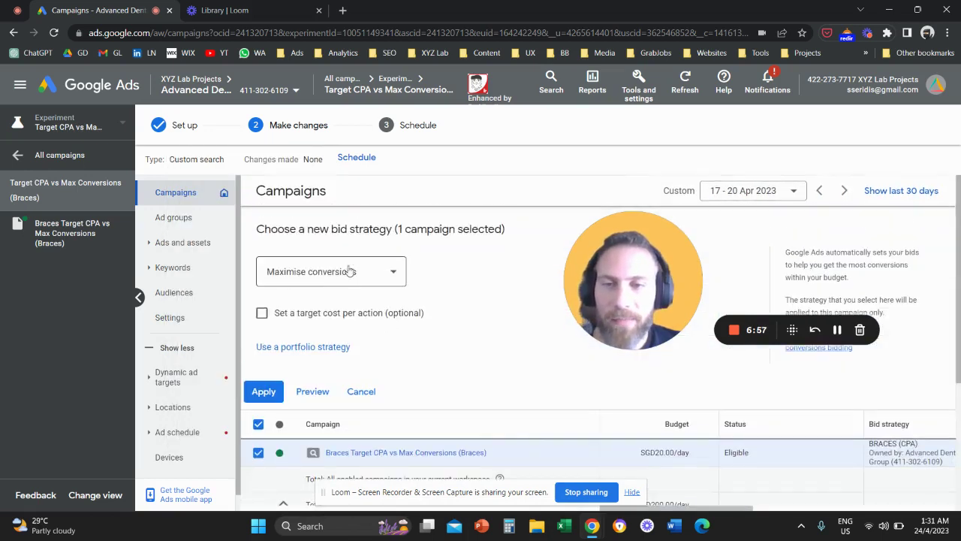
{"action": "left_click", "coordinate": [326, 348]}
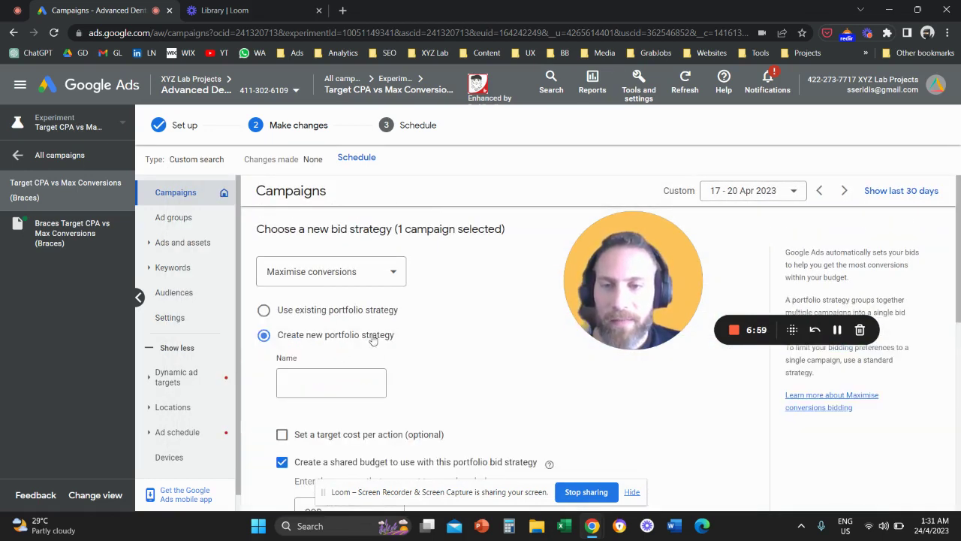
{"action": "left_click", "coordinate": [379, 310]}
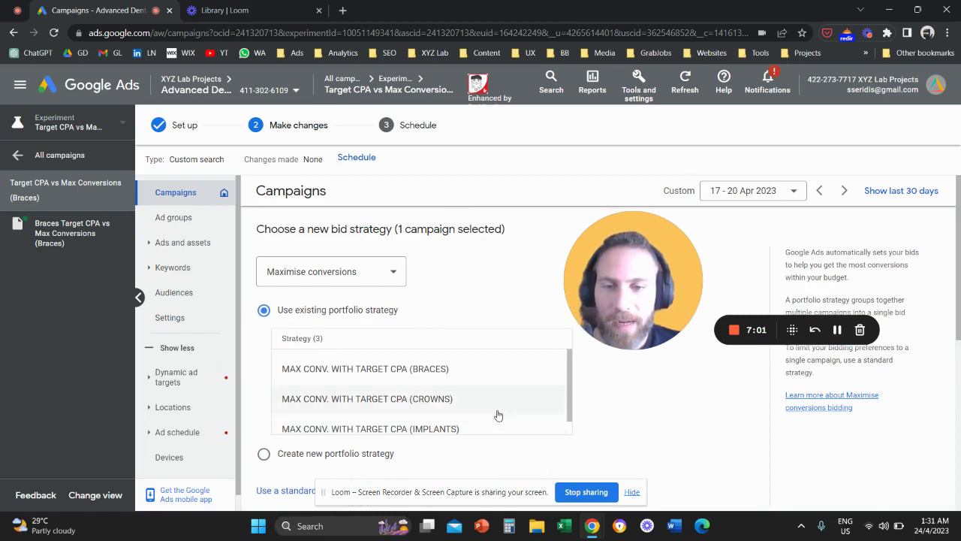
{"action": "left_click", "coordinate": [501, 382]}
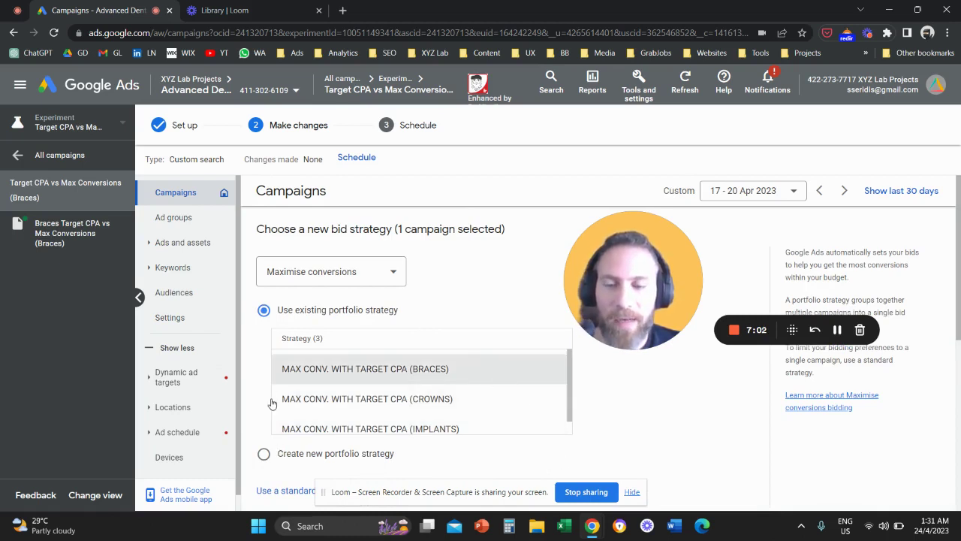
{"action": "scroll", "coordinate": [272, 403], "scroll_direction": "down", "scroll_amount": 3}
{"action": "left_click", "coordinate": [262, 378]}
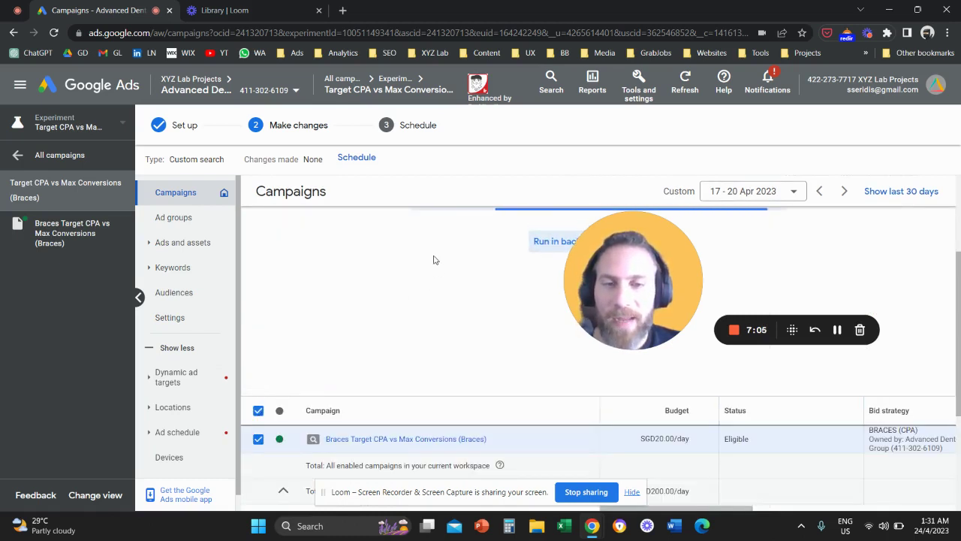
{"action": "left_click_drag", "start_coordinate": [696, 289], "coordinate": [832, 321]}
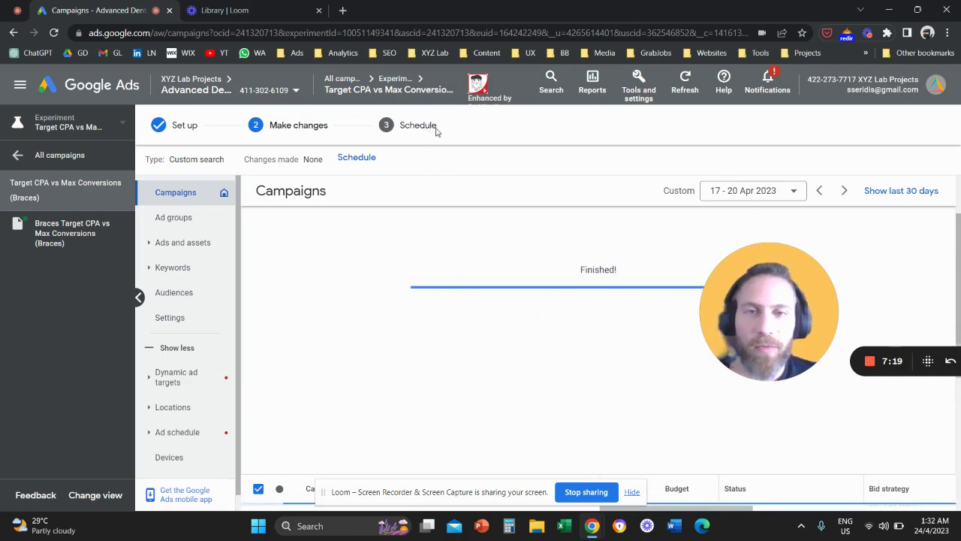
- Proceed to scheduling the Braces experiment and set its first goal to Conversions: Increase
{"action": "scroll", "coordinate": [414, 264], "scroll_direction": "down", "scroll_amount": 1}
{"action": "scroll", "coordinate": [405, 193], "scroll_direction": "up", "scroll_amount": 2}
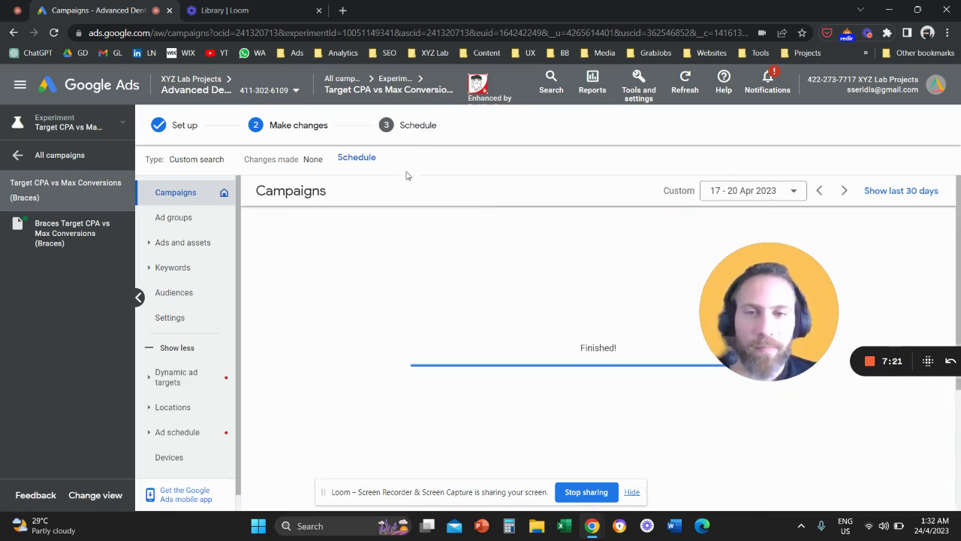
{"action": "left_click", "coordinate": [356, 157]}
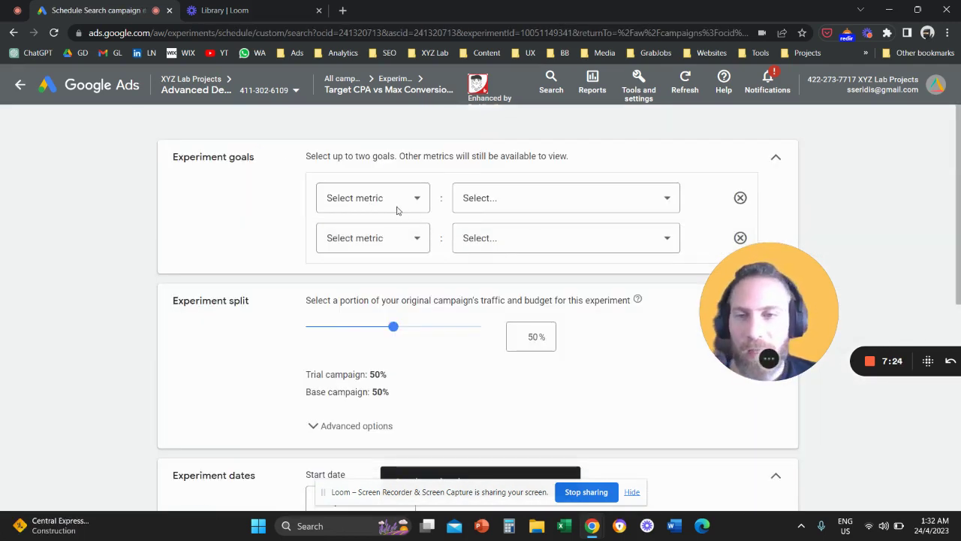
{"action": "left_click", "coordinate": [418, 199]}
{"action": "left_click", "coordinate": [415, 207]}
{"action": "left_click", "coordinate": [415, 201]}
{"action": "left_click", "coordinate": [384, 358]}
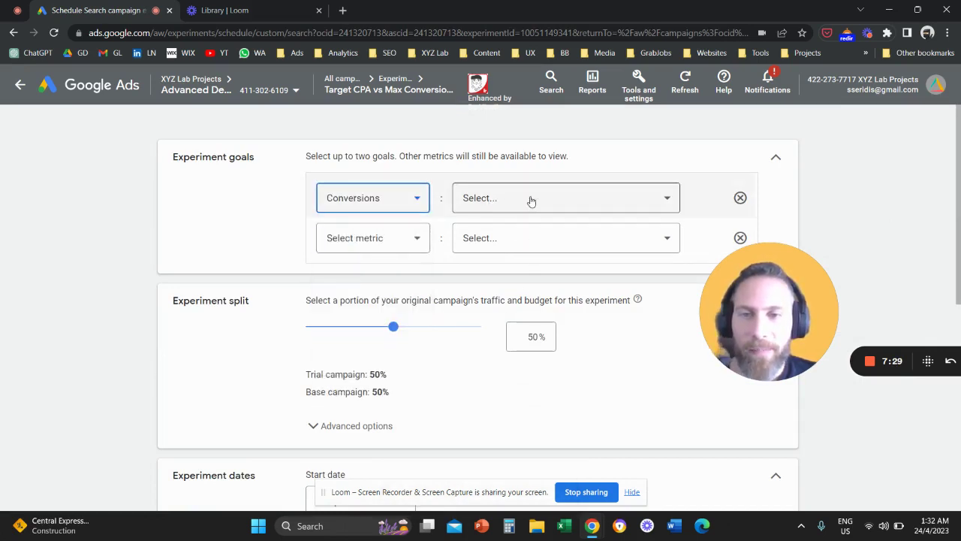
{"action": "left_click", "coordinate": [519, 200]}
{"action": "left_click", "coordinate": [500, 201]}
- Set the second experiment goal's metric to Cost per conversion and choose its expected direction
{"action": "left_click", "coordinate": [386, 248]}
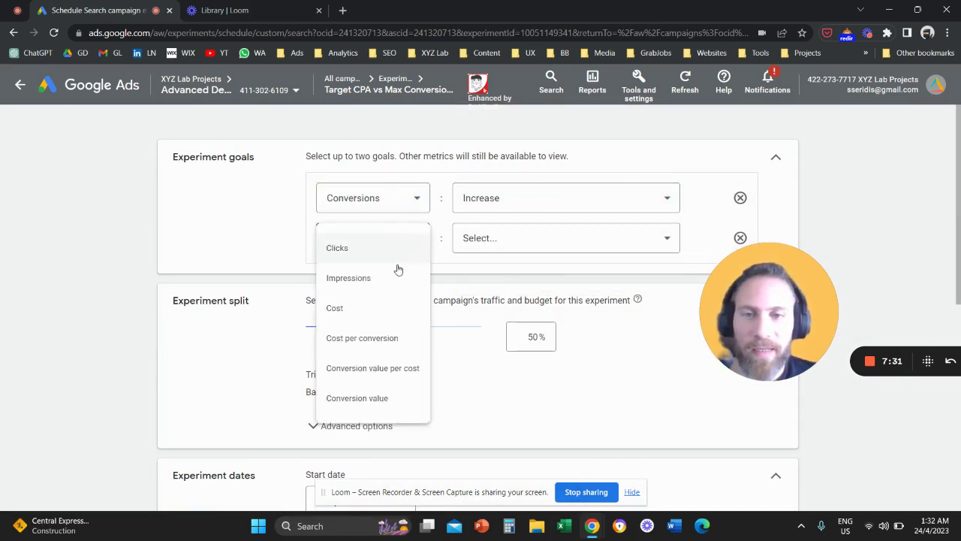
{"action": "left_click", "coordinate": [388, 347]}
{"action": "left_click", "coordinate": [518, 238]}
{"action": "left_click", "coordinate": [501, 284]}
- Set the advanced split option to Search-based, keep the 25 Apr 2023 start date with no end date, and create the experiment
{"action": "scroll", "coordinate": [317, 335], "scroll_direction": "down", "scroll_amount": 2}
{"action": "left_click", "coordinate": [312, 272]}
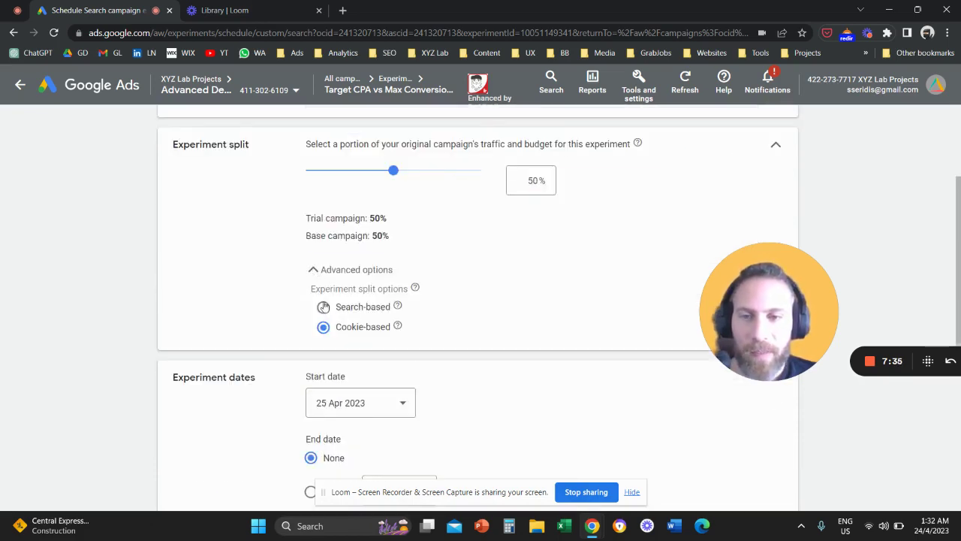
{"action": "scroll", "coordinate": [261, 297], "scroll_direction": "down", "scroll_amount": 3}
{"action": "scroll", "coordinate": [281, 234], "scroll_direction": "down", "scroll_amount": 1}
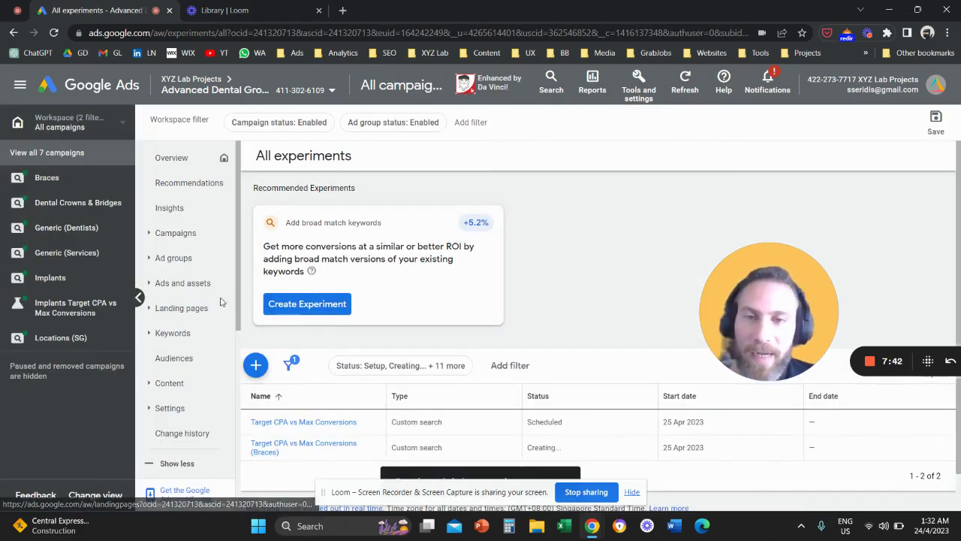
- Rename the scheduled experiment in the experiments list to "Target CPA vs Max Conversions (Implants)"
{"action": "scroll", "coordinate": [197, 306], "scroll_direction": "down", "scroll_amount": 5}
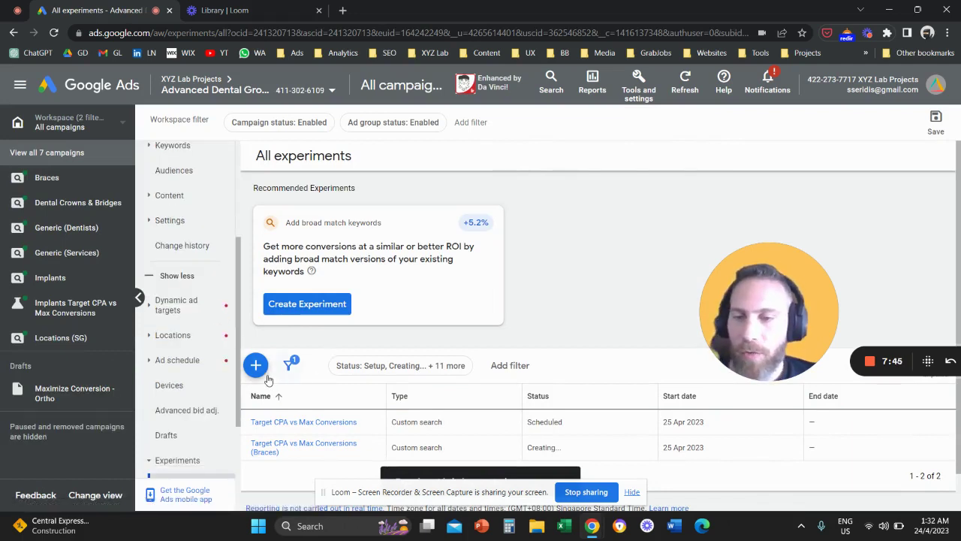
{"action": "left_click", "coordinate": [365, 422]}
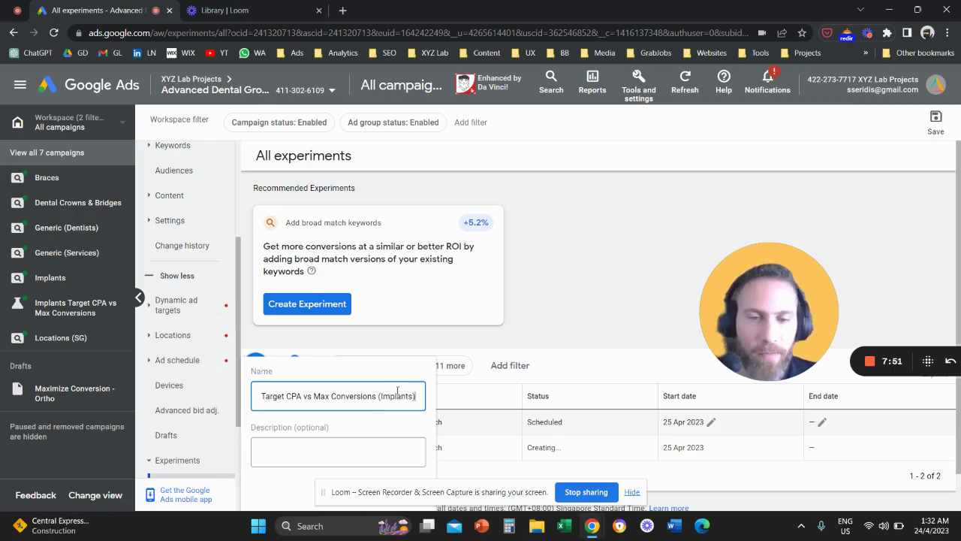
{"action": "key", "text": "Return"}
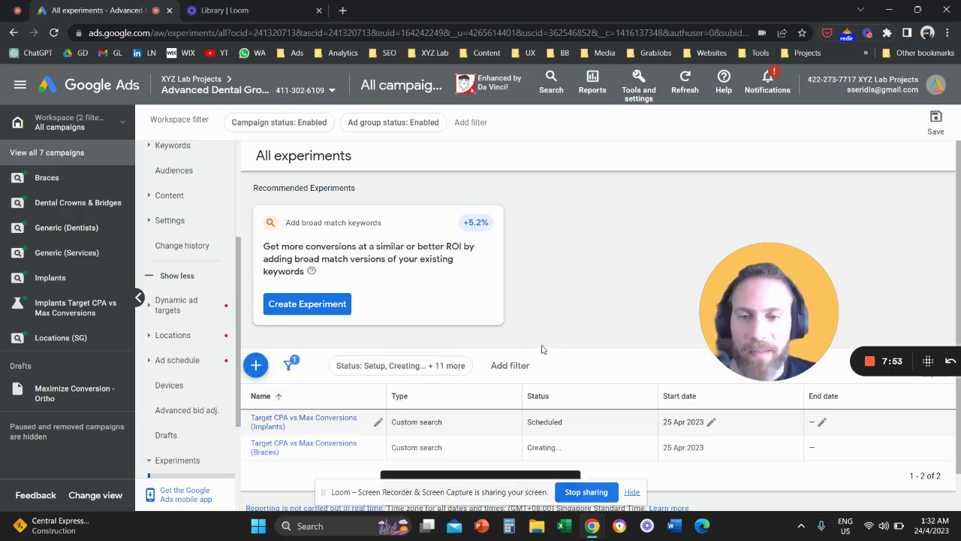
- Start another custom experiment for Search campaigns and name it "Target CPA vs Max Conversion (Crowns)"
{"action": "left_click", "coordinate": [256, 366]}
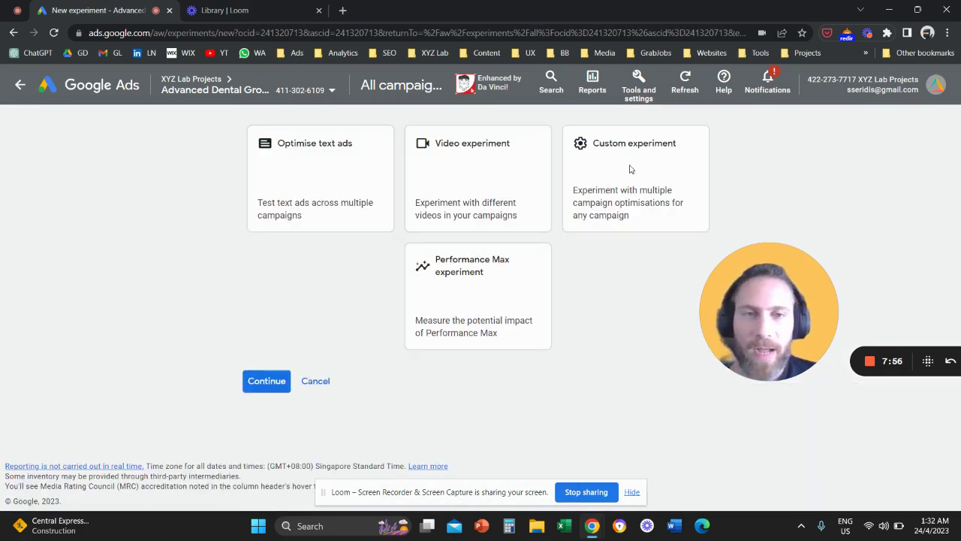
{"action": "left_click", "coordinate": [643, 210]}
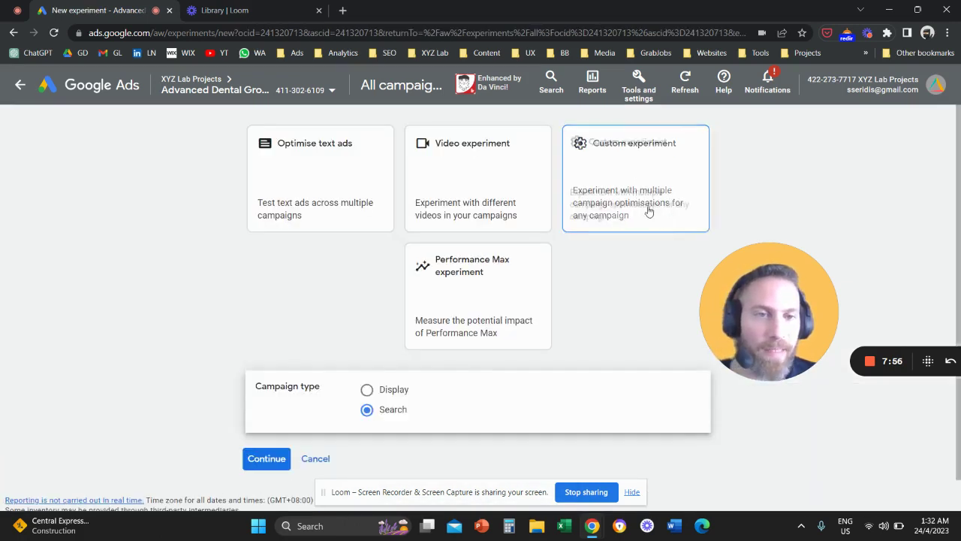
{"action": "left_click", "coordinate": [259, 459]}
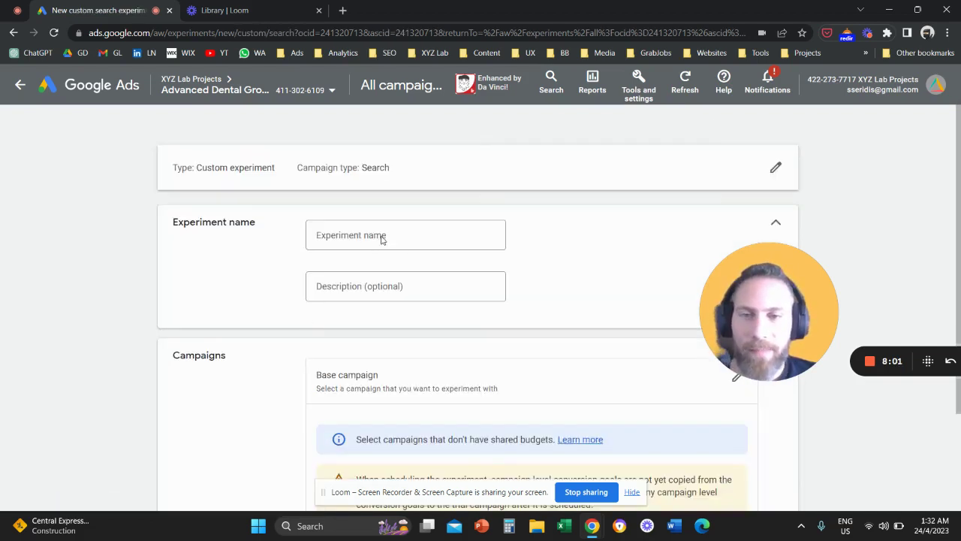
{"action": "left_click", "coordinate": [370, 240]}
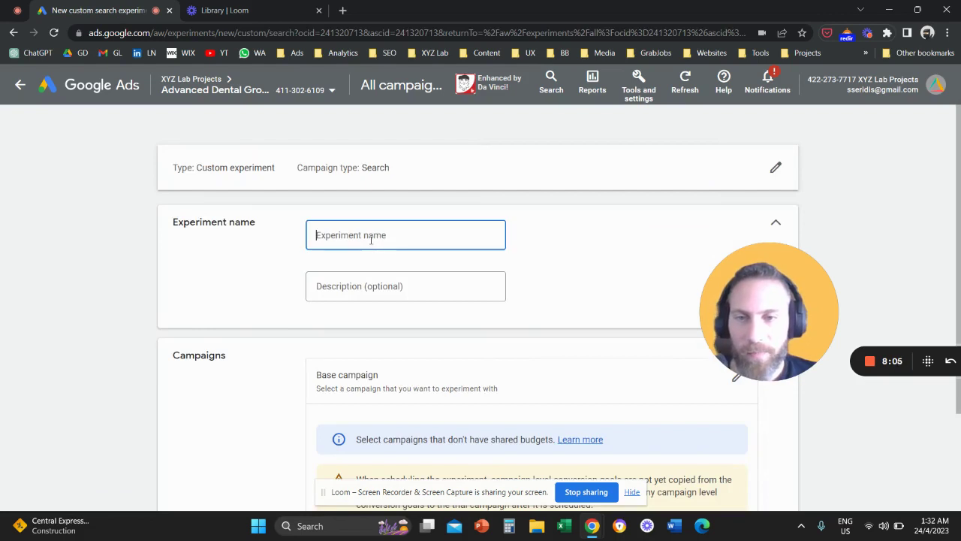
{"action": "type", "text": "Target CPA vs Max Co"}
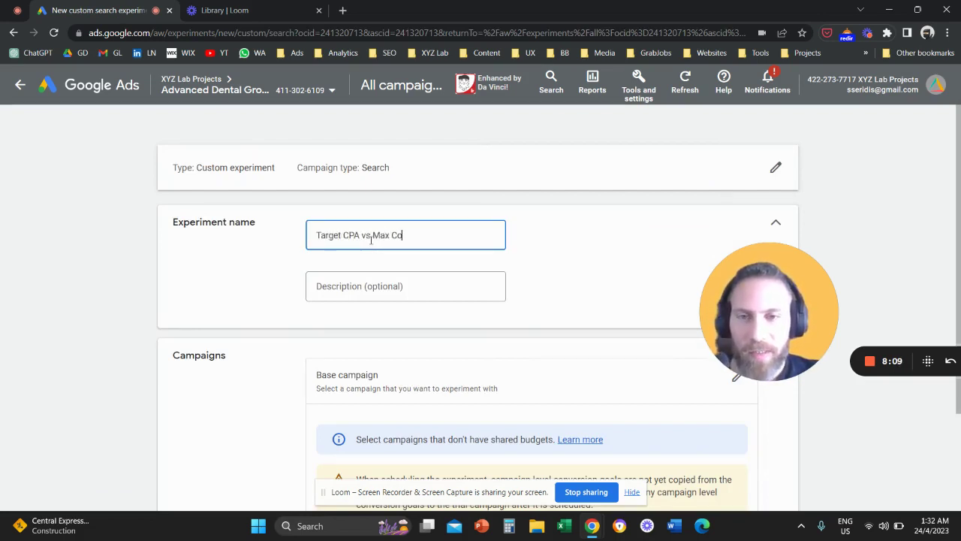
{"action": "type", "text": "nversion (C"}
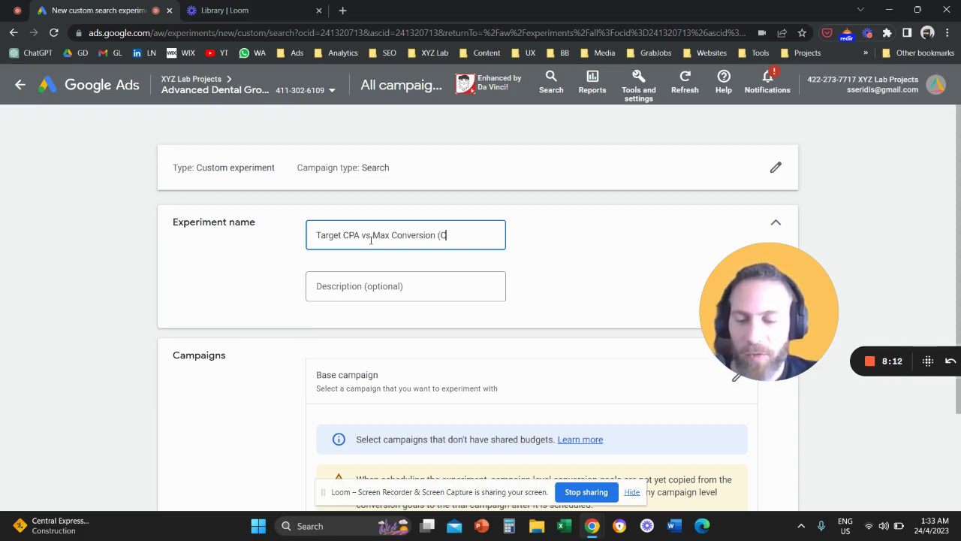
{"action": "type", "text": "rowns)"}
{"action": "scroll", "coordinate": [610, 278], "scroll_direction": "down", "scroll_amount": 1}
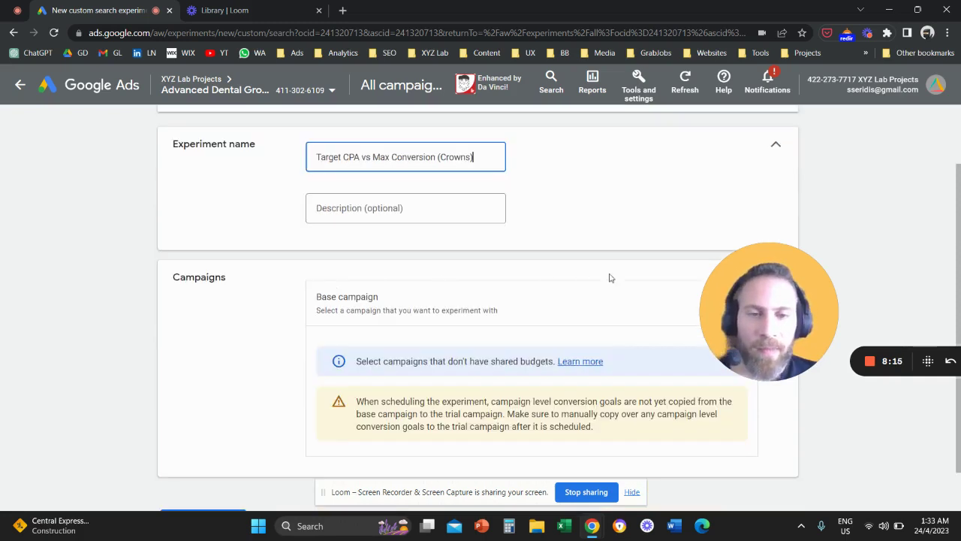
- Choose the enabled Dental Crowns & Bridges campaign as the base campaign, keep the suggested trial suffix, and save the setup
{"action": "left_click", "coordinate": [885, 299]}
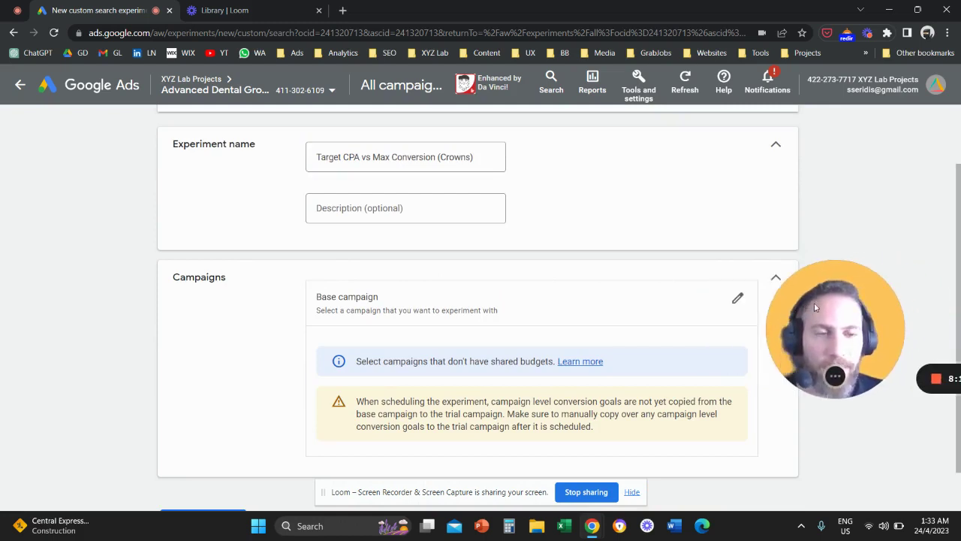
{"action": "left_click", "coordinate": [737, 301]}
{"action": "type", "text": "crown"}
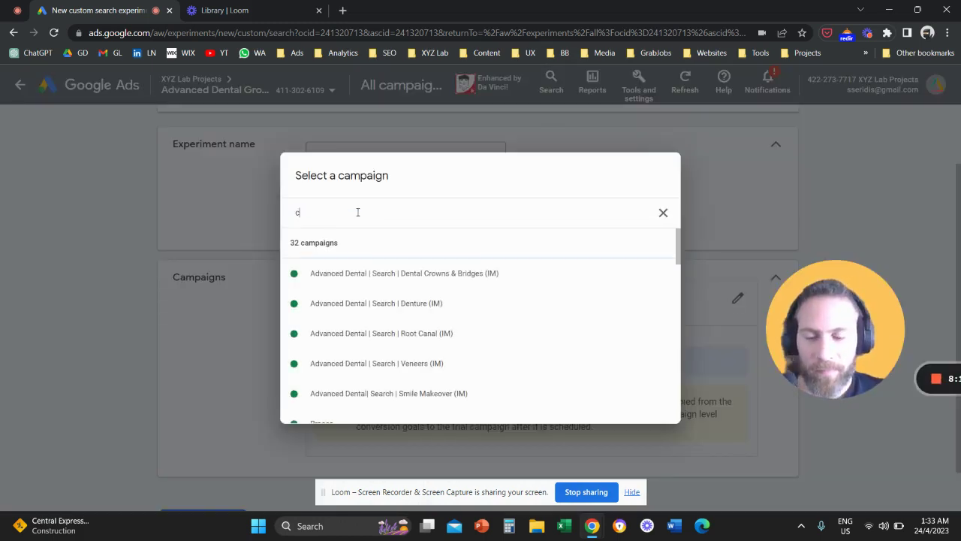
{"action": "left_click", "coordinate": [361, 306]}
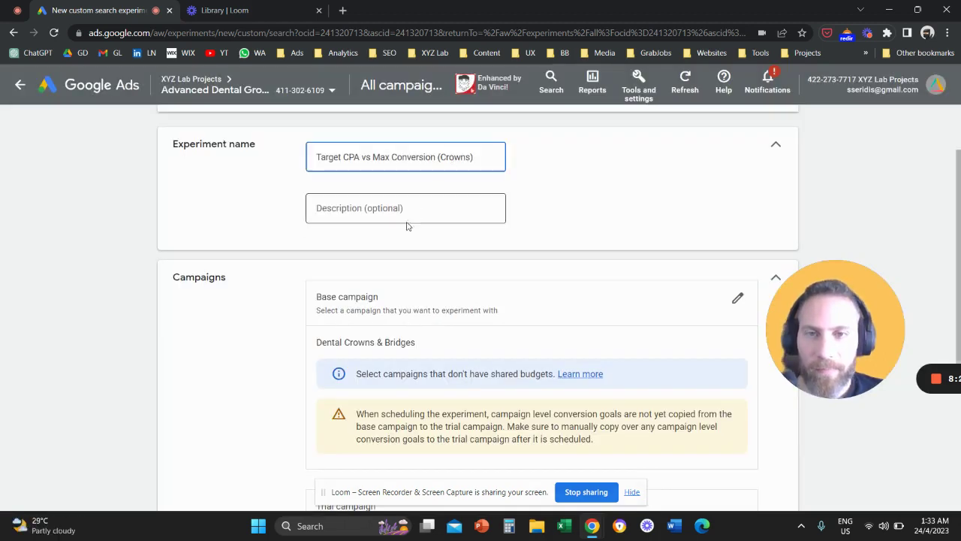
{"action": "left_click", "coordinate": [738, 300]}
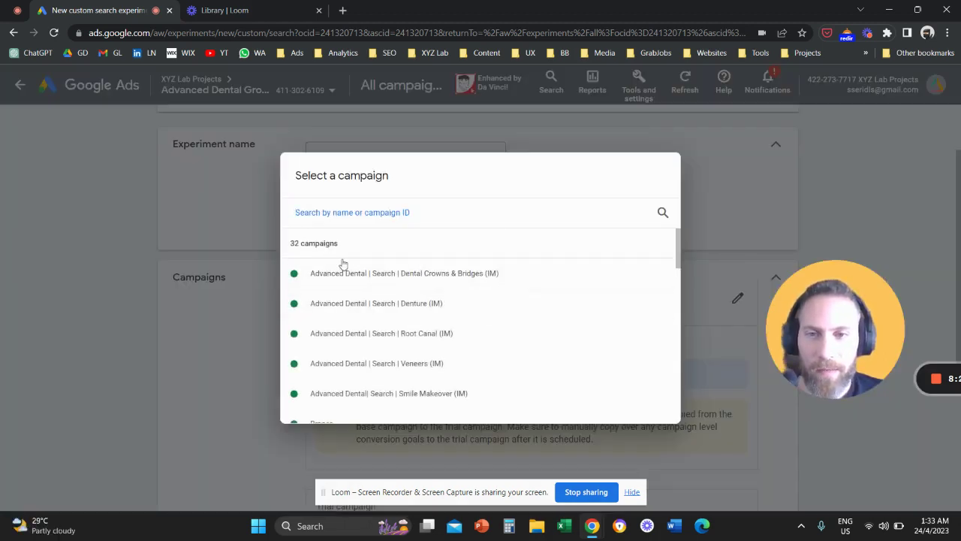
{"action": "scroll", "coordinate": [411, 316], "scroll_direction": "down", "scroll_amount": 3}
{"action": "left_click", "coordinate": [376, 214]}
{"action": "type", "text": "crow"}
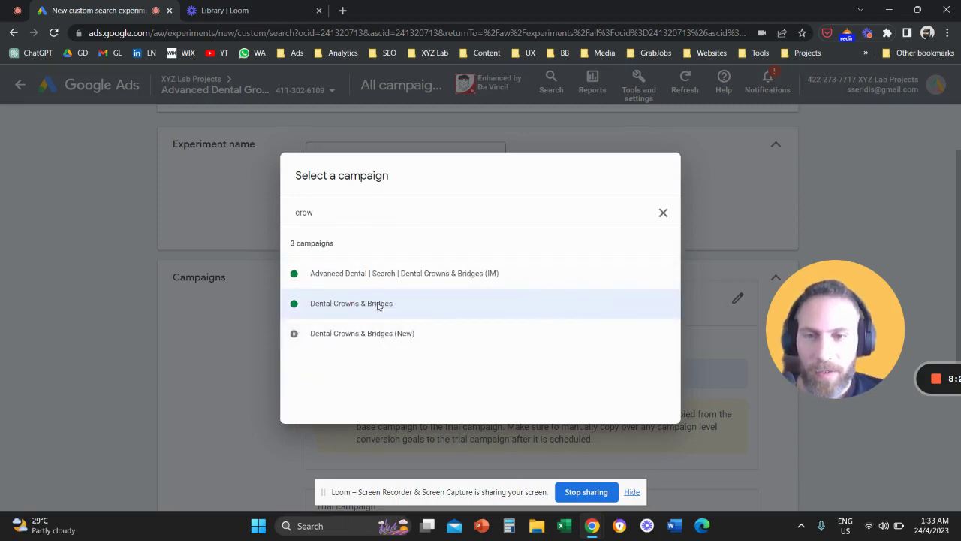
{"action": "left_click", "coordinate": [379, 304]}
{"action": "scroll", "coordinate": [278, 318], "scroll_direction": "down", "scroll_amount": 5}
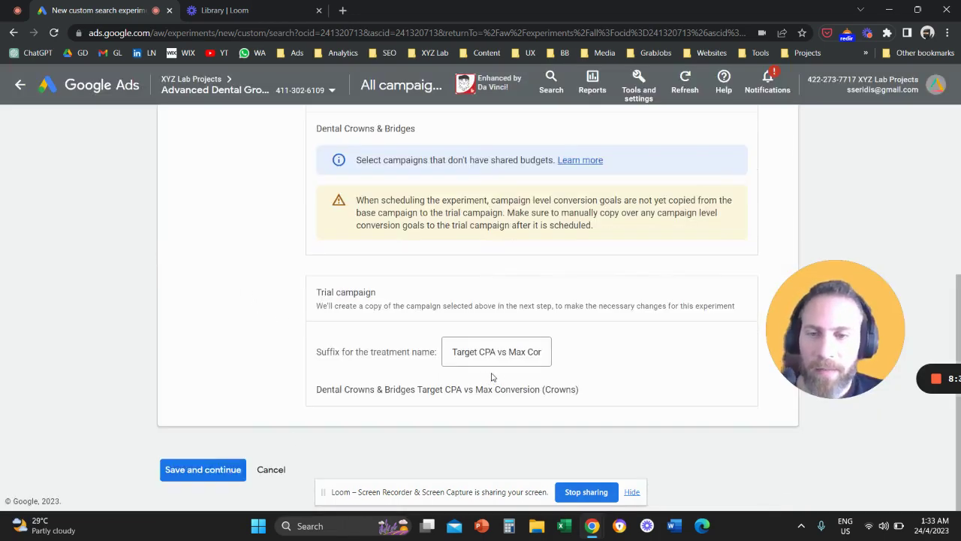
{"action": "left_click", "coordinate": [202, 469]}
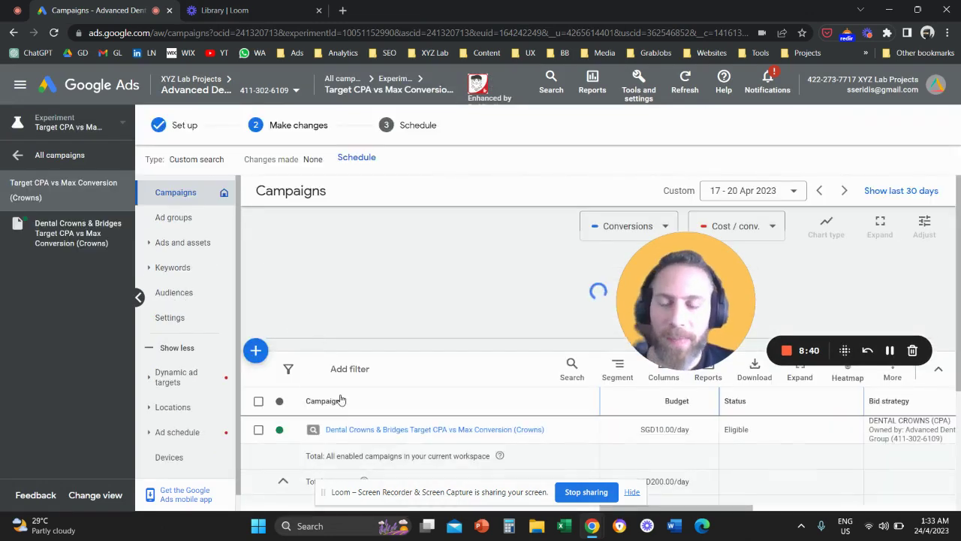
- Change the Dental Crowns & Bridges trial campaign's bid strategy to Maximise conversions, using an existing portfolio strategy, and apply the change
{"action": "left_click", "coordinate": [258, 402]}
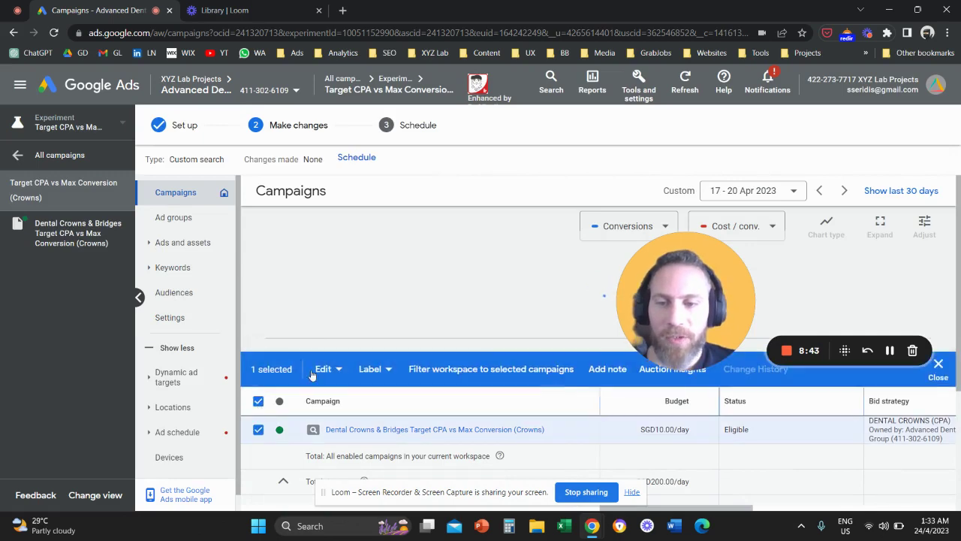
{"action": "left_click", "coordinate": [323, 369]}
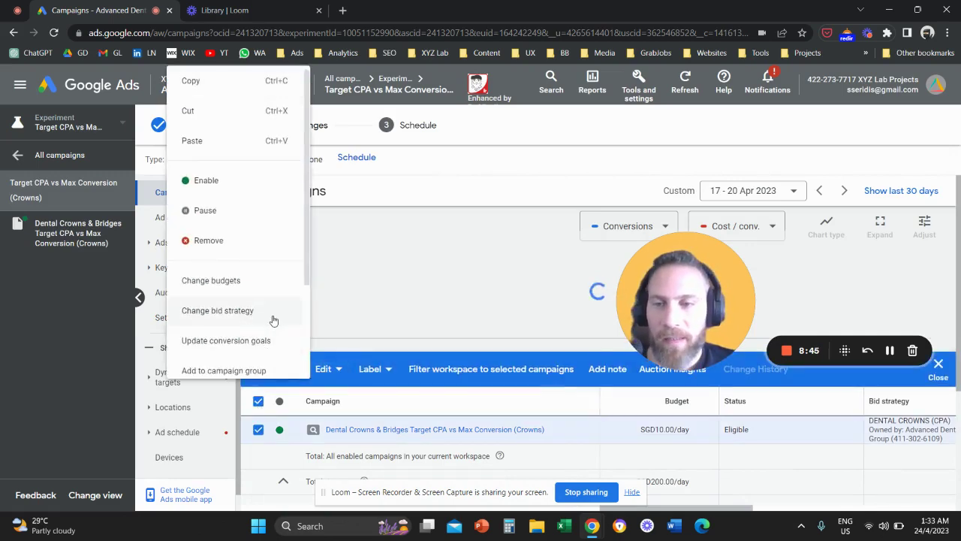
{"action": "left_click", "coordinate": [225, 250]}
{"action": "left_click", "coordinate": [309, 347]}
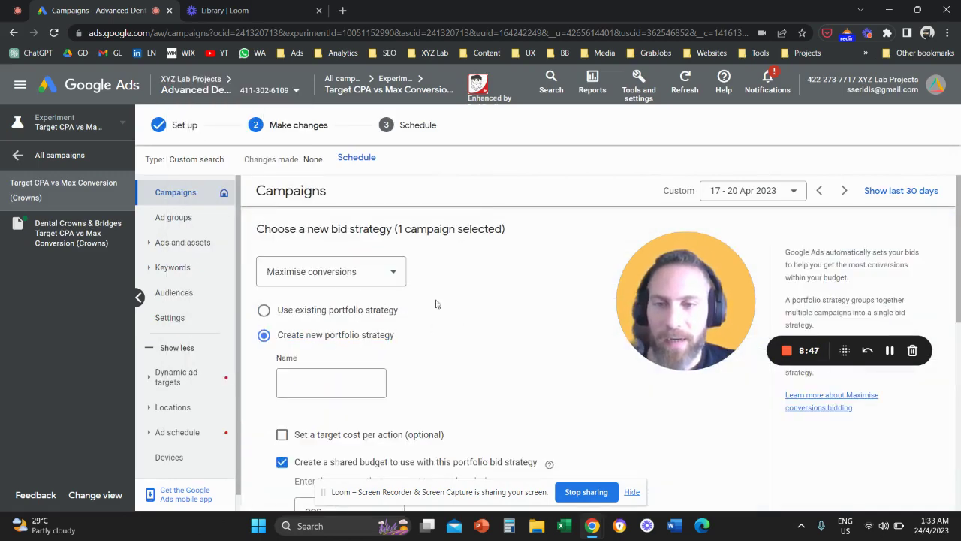
{"action": "left_click", "coordinate": [342, 315]}
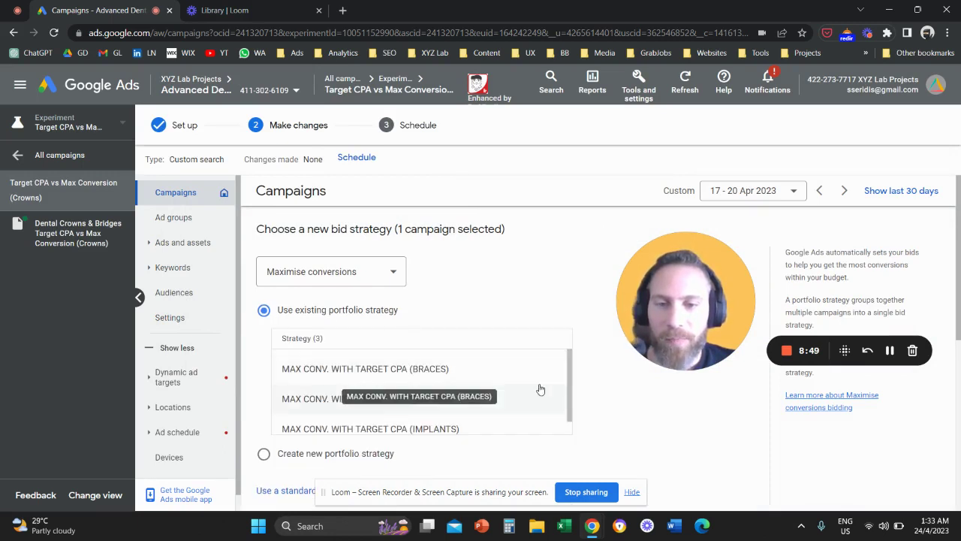
{"action": "scroll", "coordinate": [256, 373], "scroll_direction": "down", "scroll_amount": 2}
{"action": "left_click", "coordinate": [257, 375]}
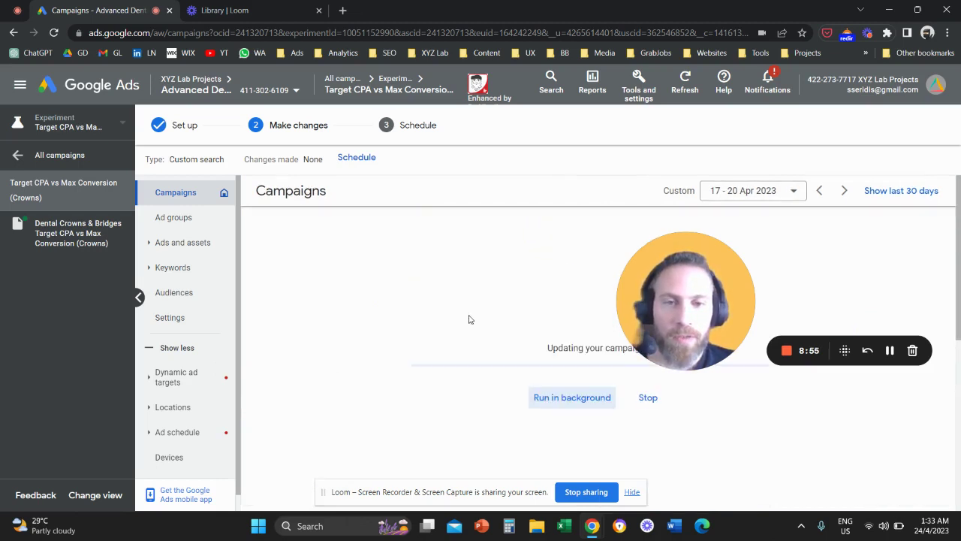
{"action": "left_click_drag", "start_coordinate": [692, 299], "coordinate": [805, 308]}
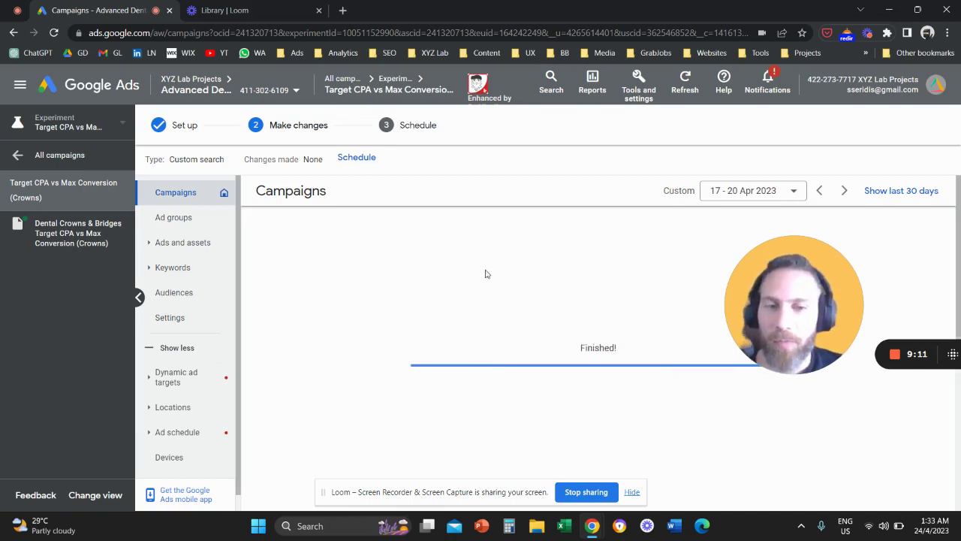
- Open the experiment's scheduling settings and set the goals to increase Conversions and decrease Cost per conversion
{"action": "left_click", "coordinate": [366, 160]}
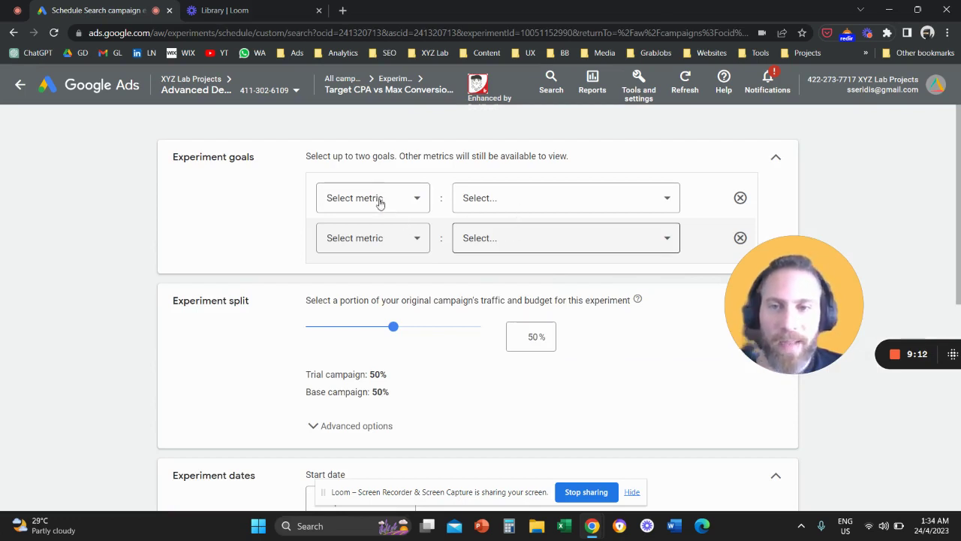
{"action": "left_click", "coordinate": [398, 208]}
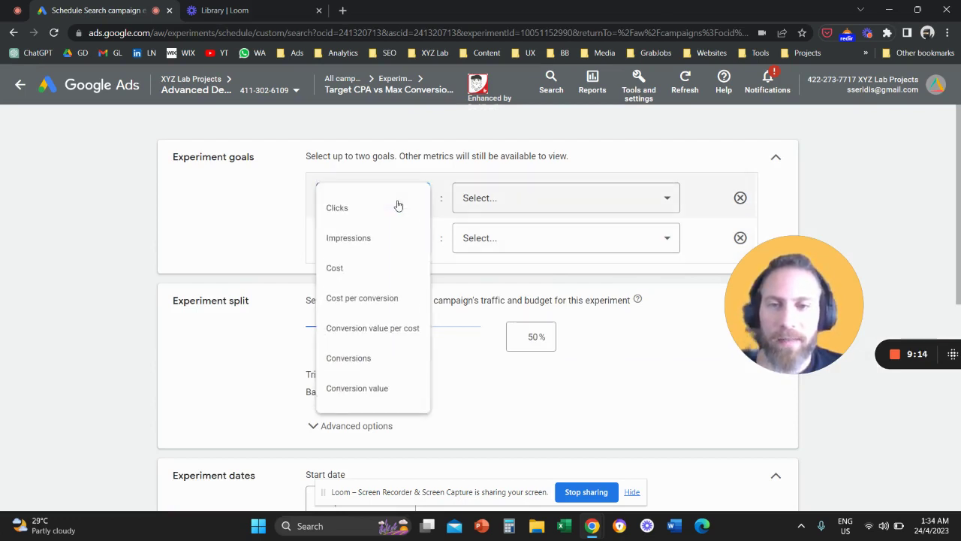
{"action": "left_click", "coordinate": [398, 207]}
{"action": "left_click", "coordinate": [388, 208]}
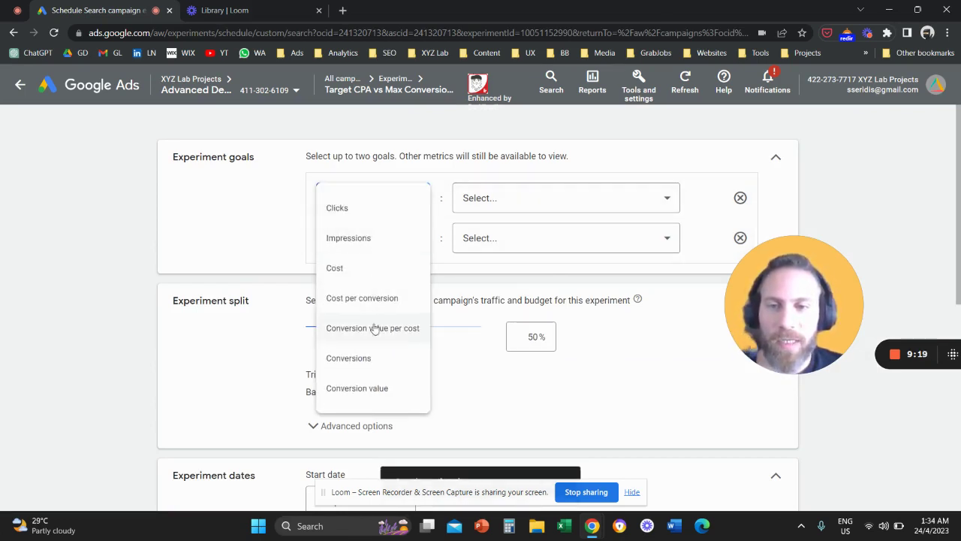
{"action": "left_click", "coordinate": [360, 357]}
{"action": "left_click", "coordinate": [510, 202]}
{"action": "left_click", "coordinate": [508, 242]}
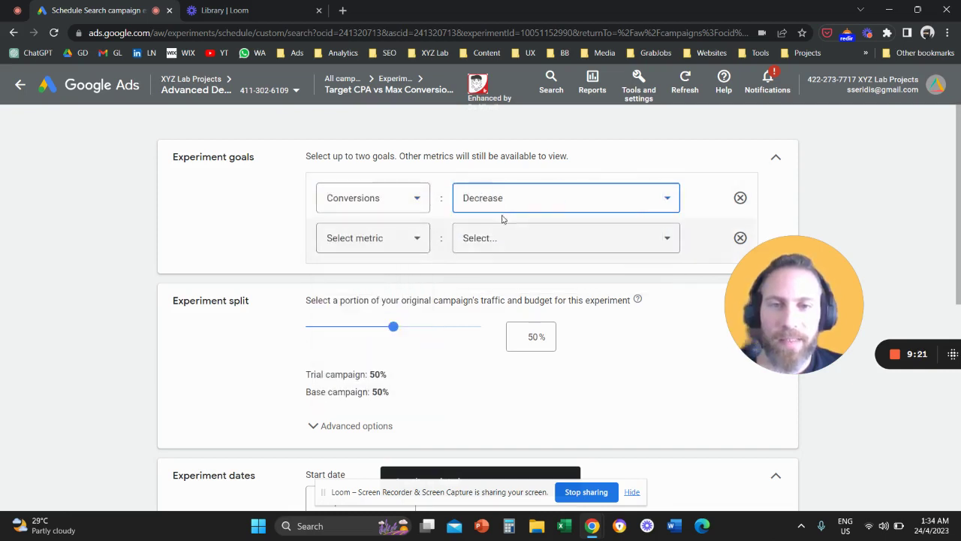
{"action": "left_click", "coordinate": [493, 212]}
{"action": "left_click", "coordinate": [386, 241]}
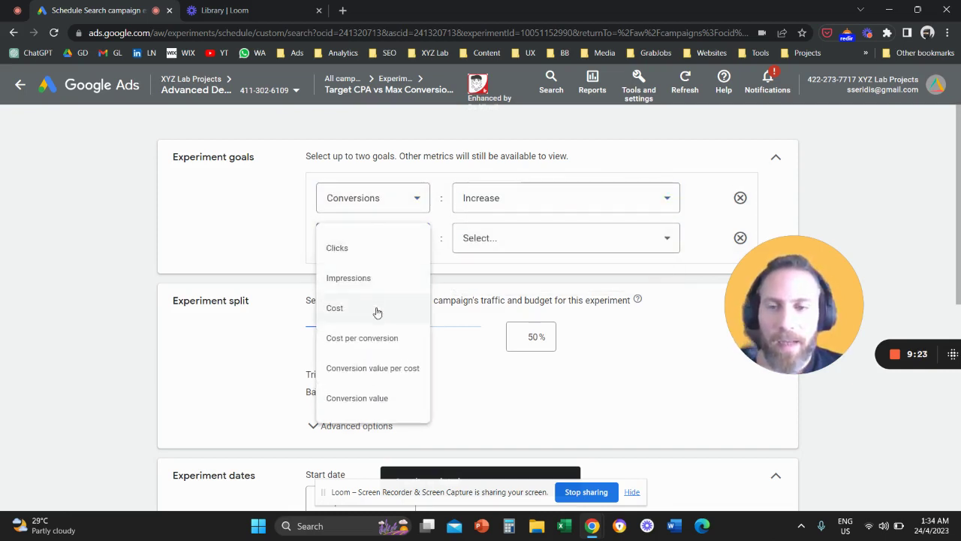
{"action": "left_click", "coordinate": [380, 340]}
{"action": "left_click", "coordinate": [532, 237]}
{"action": "left_click", "coordinate": [493, 279]}
- Split the Crowns experiment by Search-based, keep the 25 Apr 2023 start date with no end date, and create it
{"action": "scroll", "coordinate": [293, 307], "scroll_direction": "down", "scroll_amount": 3}
{"action": "left_click", "coordinate": [314, 192]}
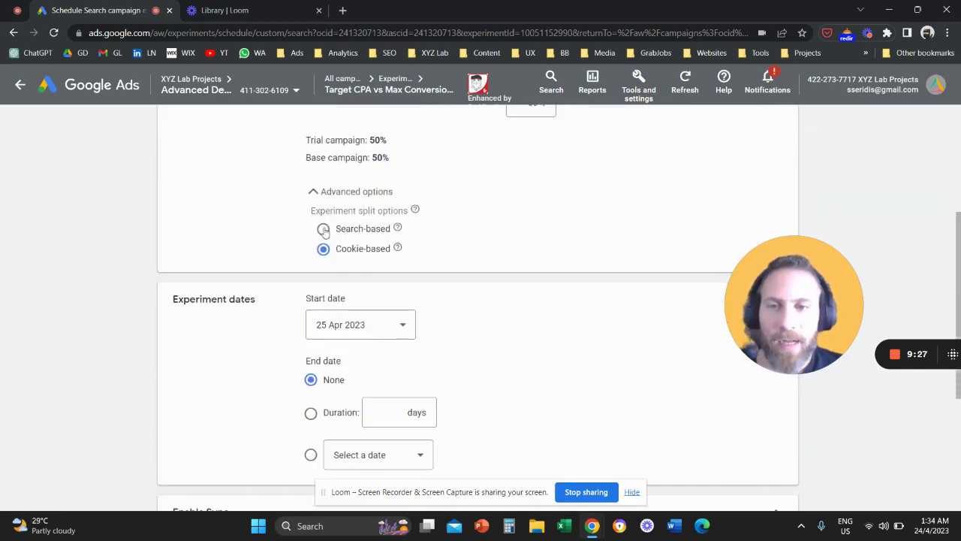
{"action": "scroll", "coordinate": [283, 265], "scroll_direction": "down", "scroll_amount": 3}
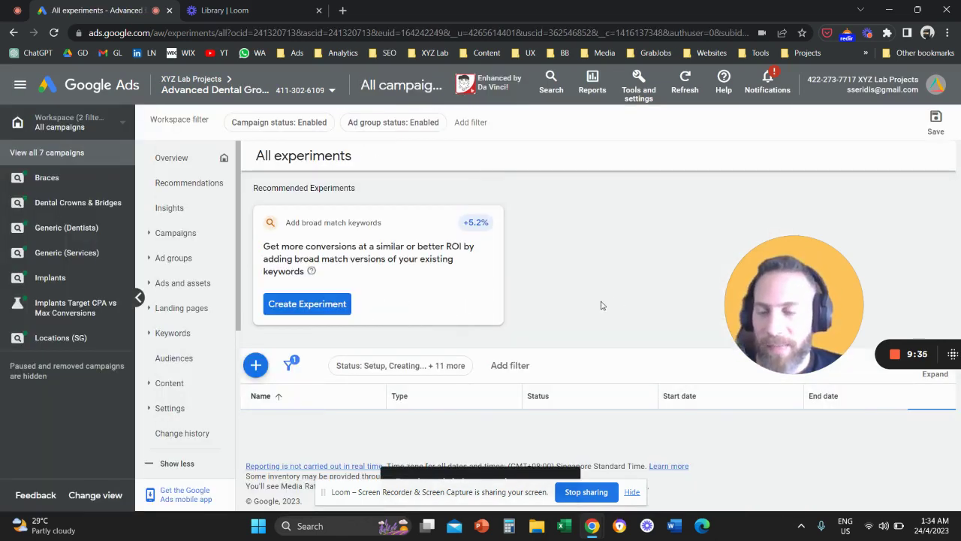
{"action": "scroll", "coordinate": [612, 304], "scroll_direction": "down", "scroll_amount": 1}
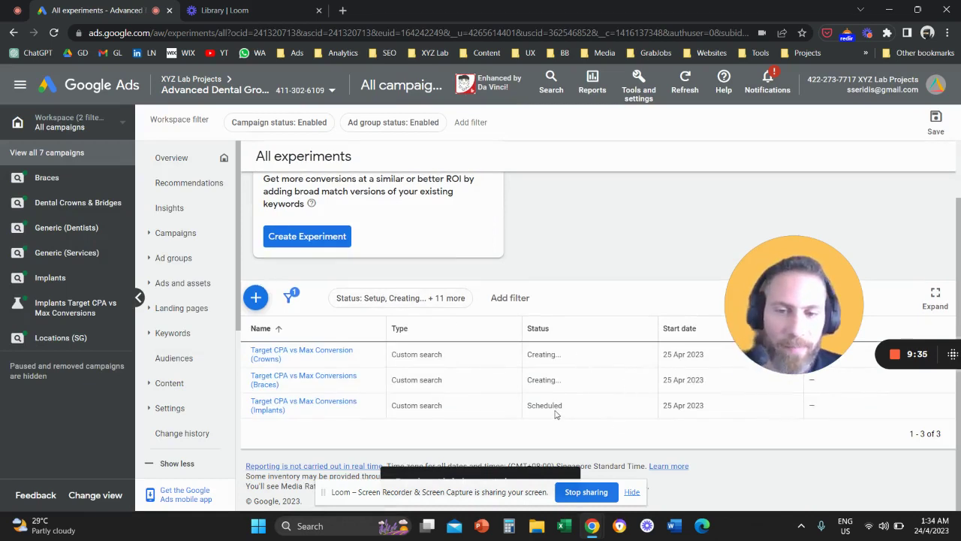
- Examine the Implants trial campaign in the campaigns list, including its status, bid strategy and performance columns
{"action": "left_click", "coordinate": [194, 234]}
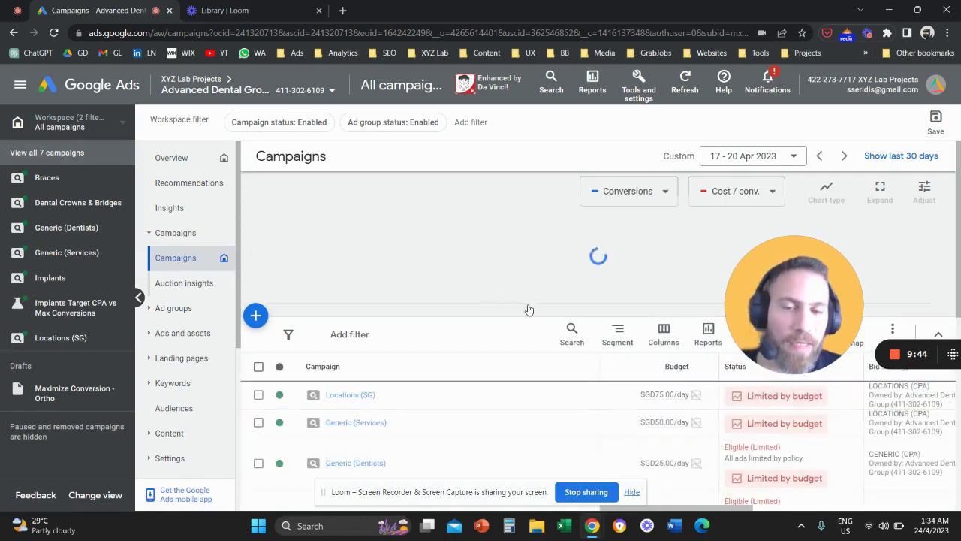
{"action": "scroll", "coordinate": [533, 309], "scroll_direction": "down", "scroll_amount": 2}
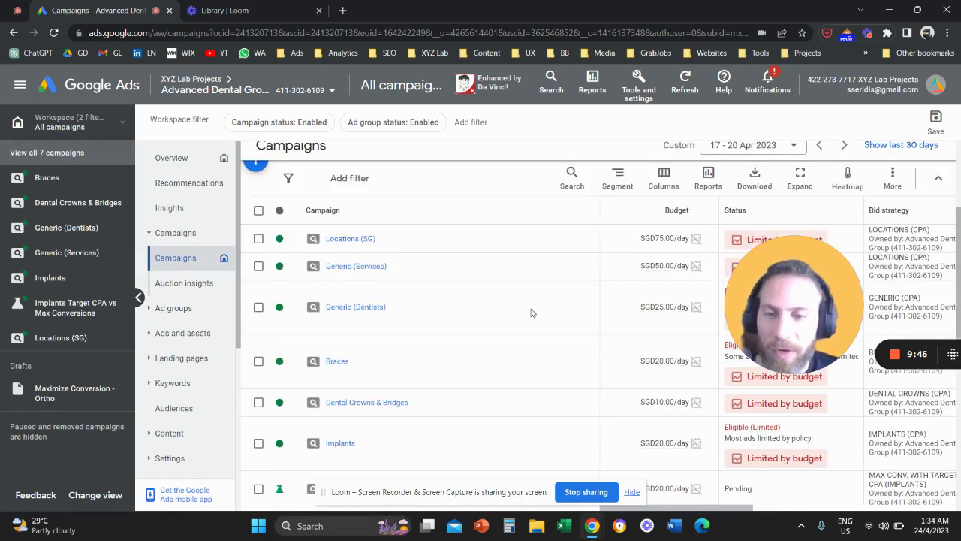
{"action": "scroll", "coordinate": [531, 313], "scroll_direction": "down", "scroll_amount": 2}
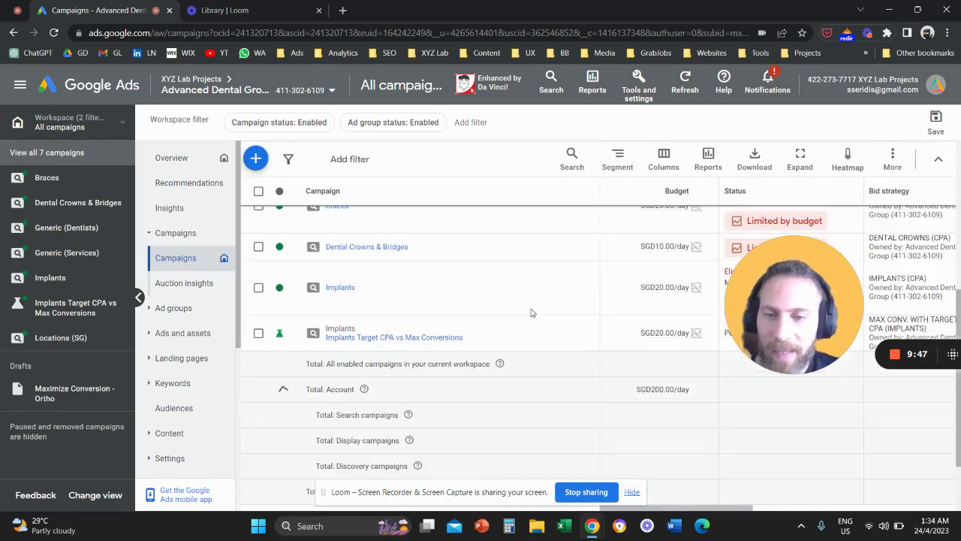
{"action": "left_click", "coordinate": [260, 335]}
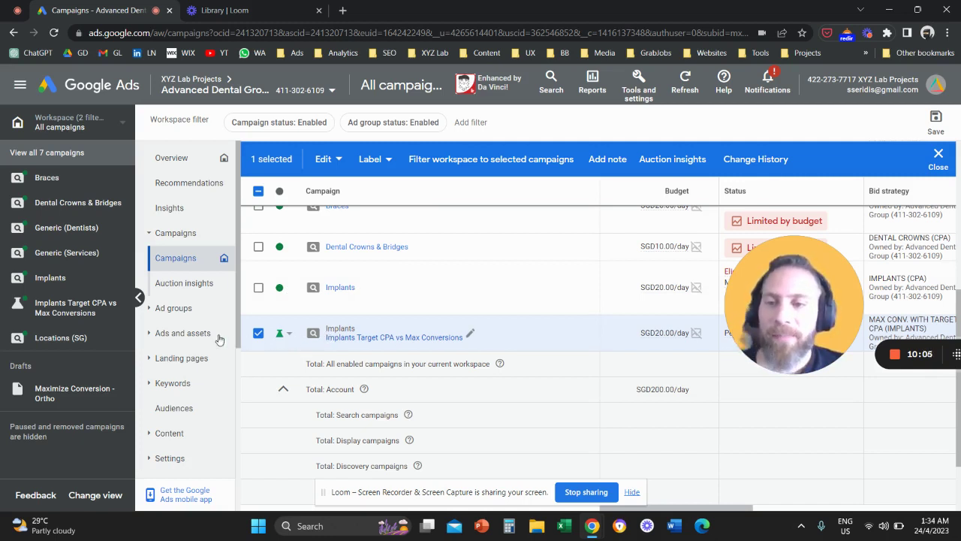
{"action": "scroll", "coordinate": [203, 323], "scroll_direction": "down", "scroll_amount": 4}
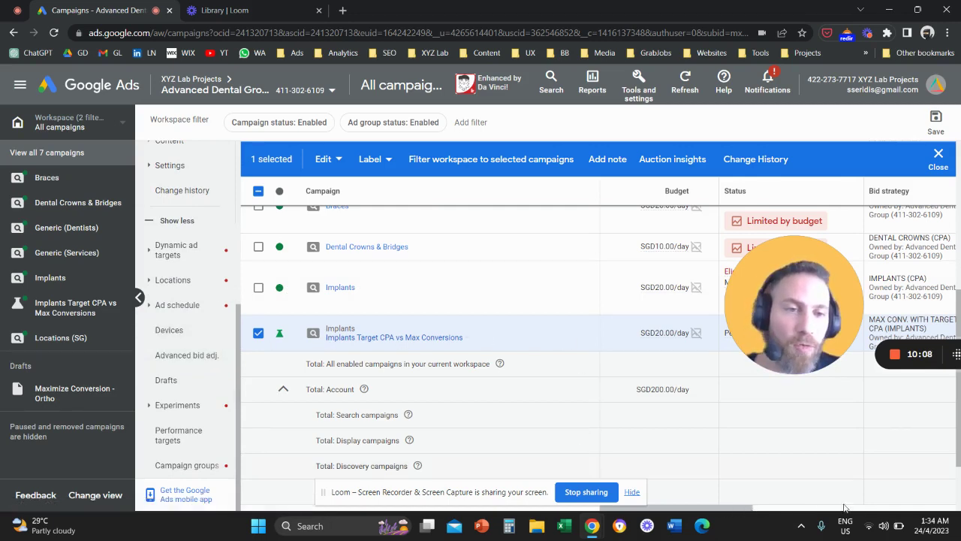
{"action": "scroll", "coordinate": [844, 509], "scroll_direction": "right", "scroll_amount": 10}
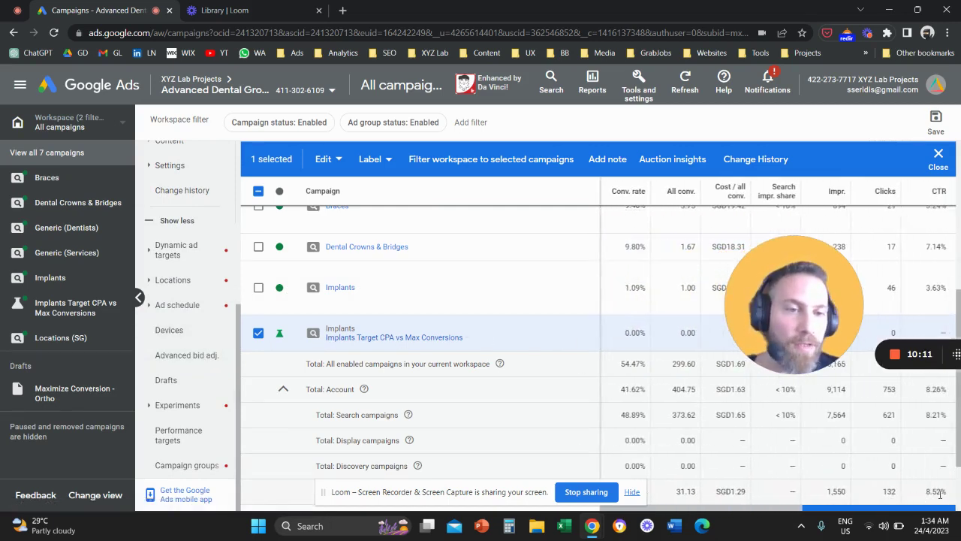
{"action": "scroll", "coordinate": [690, 509], "scroll_direction": "left", "scroll_amount": 10}
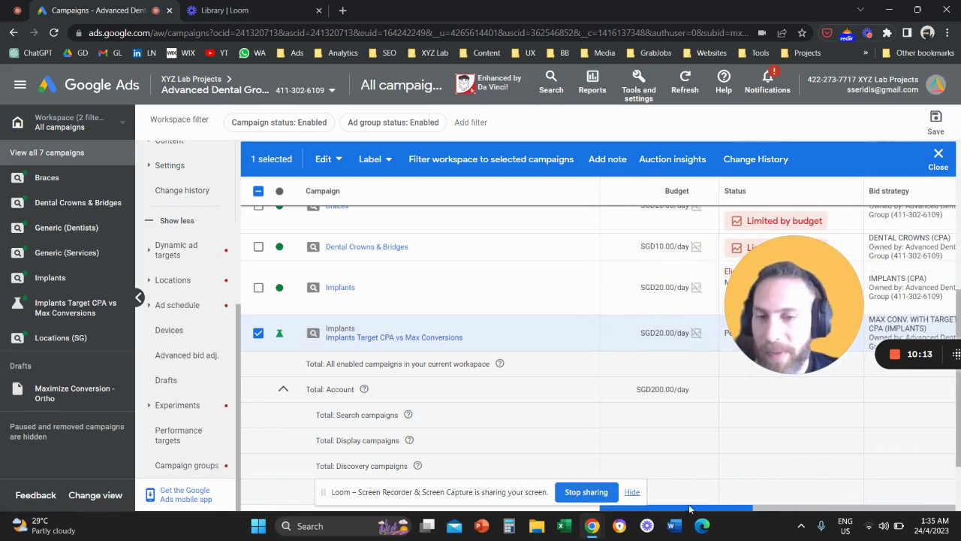
- Open the Implants experiment's summary from the list of all experiments and examine its Cost / conv. and Conversions comparison
{"action": "left_click", "coordinate": [200, 403]}
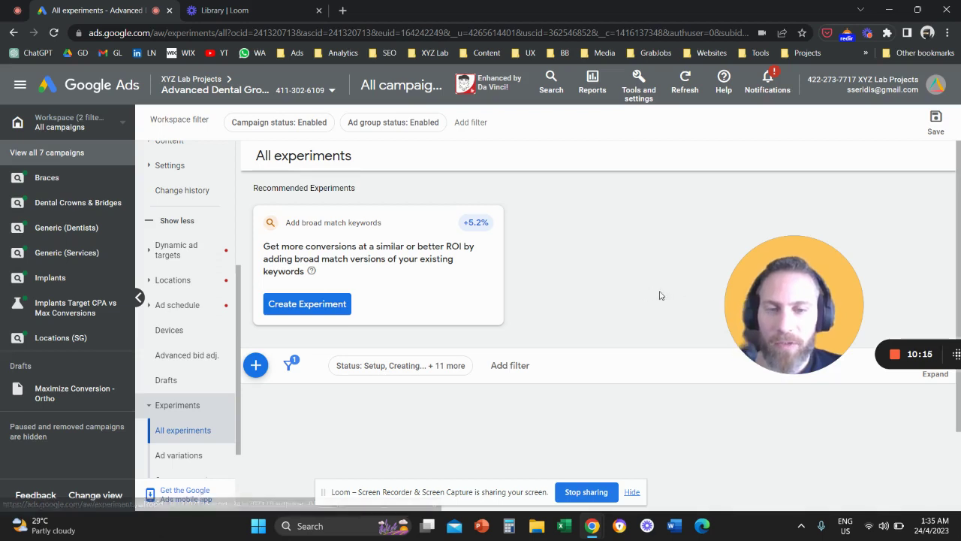
{"action": "scroll", "coordinate": [650, 294], "scroll_direction": "down", "scroll_amount": 1}
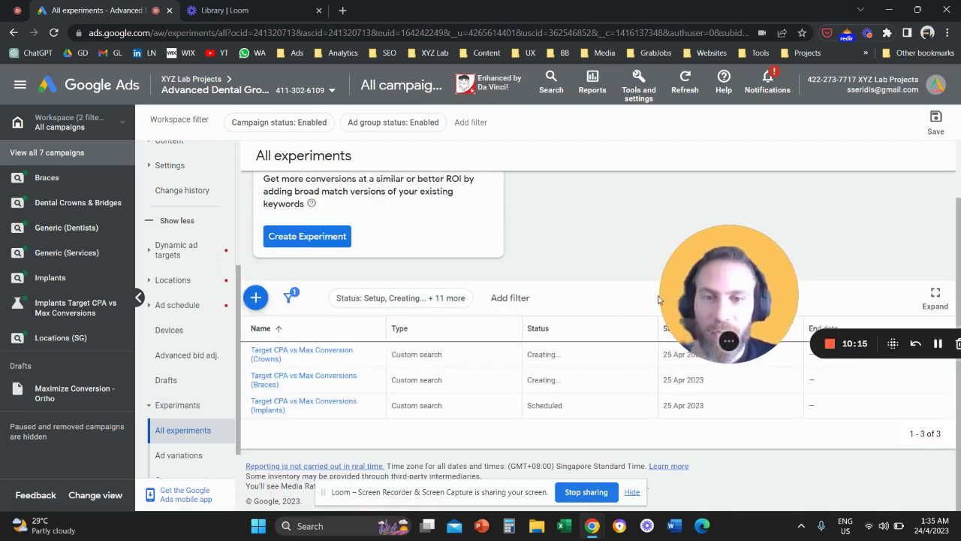
{"action": "left_click", "coordinate": [314, 404]}
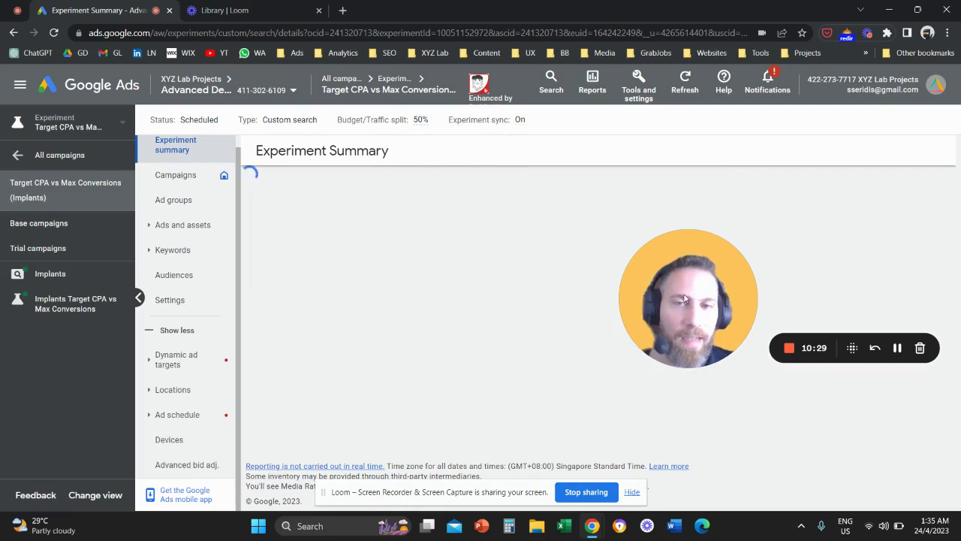
{"action": "left_click_drag", "start_coordinate": [662, 306], "coordinate": [484, 374]}
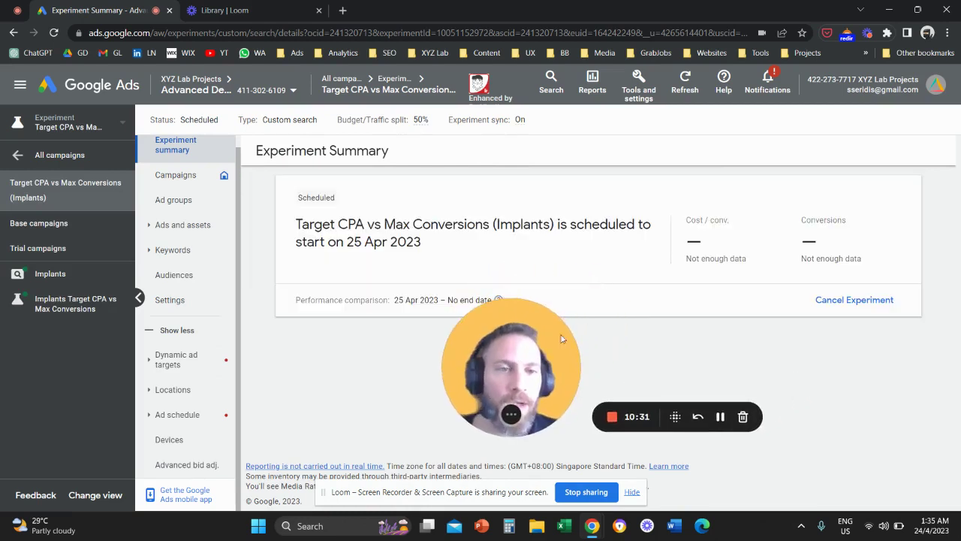
{"action": "left_click_drag", "start_coordinate": [799, 234], "coordinate": [828, 256]}
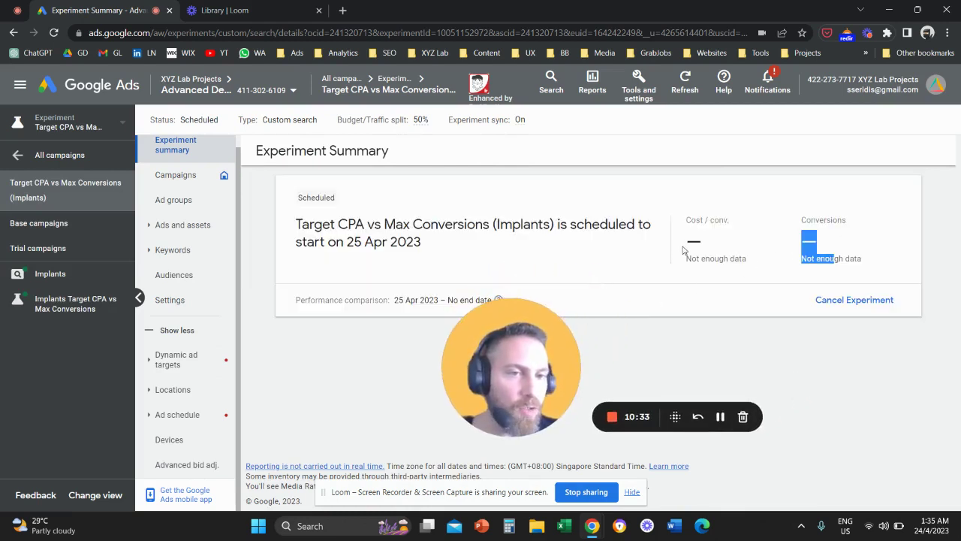
{"action": "left_click_drag", "start_coordinate": [685, 239], "coordinate": [746, 262]}
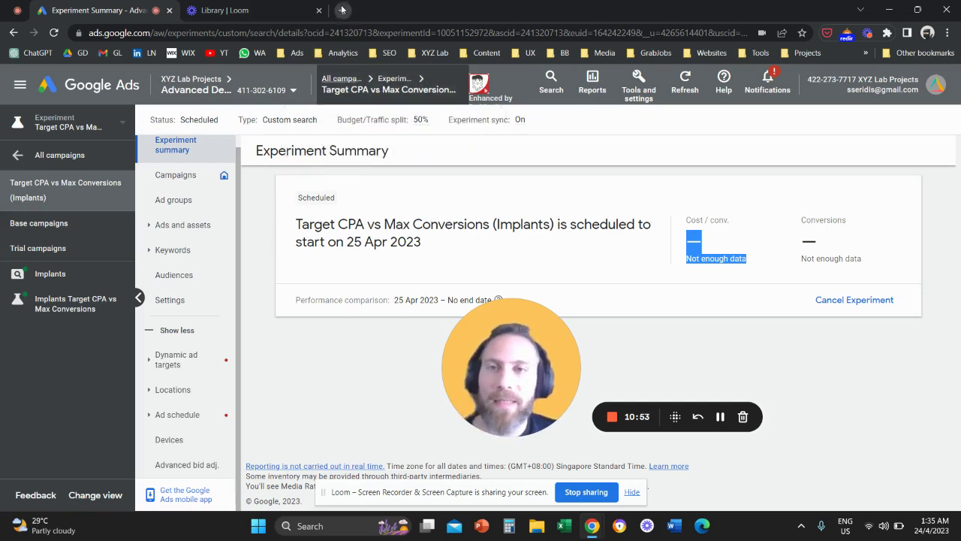
- Open Google Ads in a new browser tab, sign in, and choose the GrabJobs manager account
{"action": "key", "text": "ctrl+t"}
{"action": "left_click", "coordinate": [297, 52]}
{"action": "left_click", "coordinate": [296, 77]}
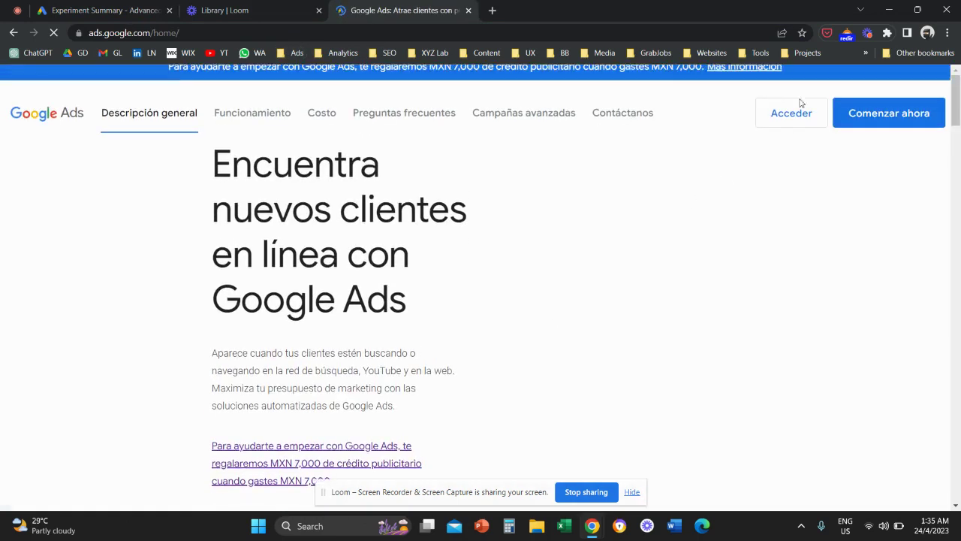
{"action": "left_click", "coordinate": [793, 114]}
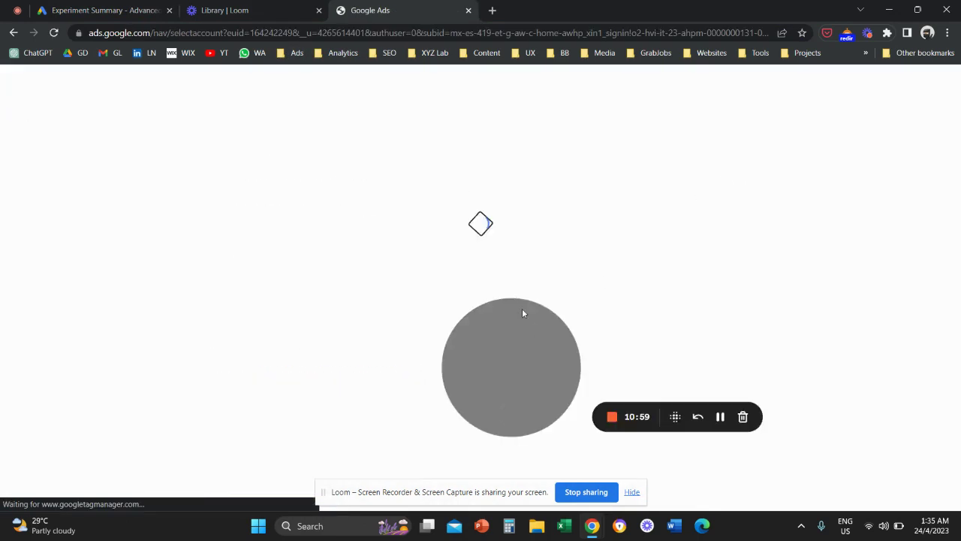
{"action": "scroll", "coordinate": [484, 377], "scroll_direction": "down", "scroll_amount": 5}
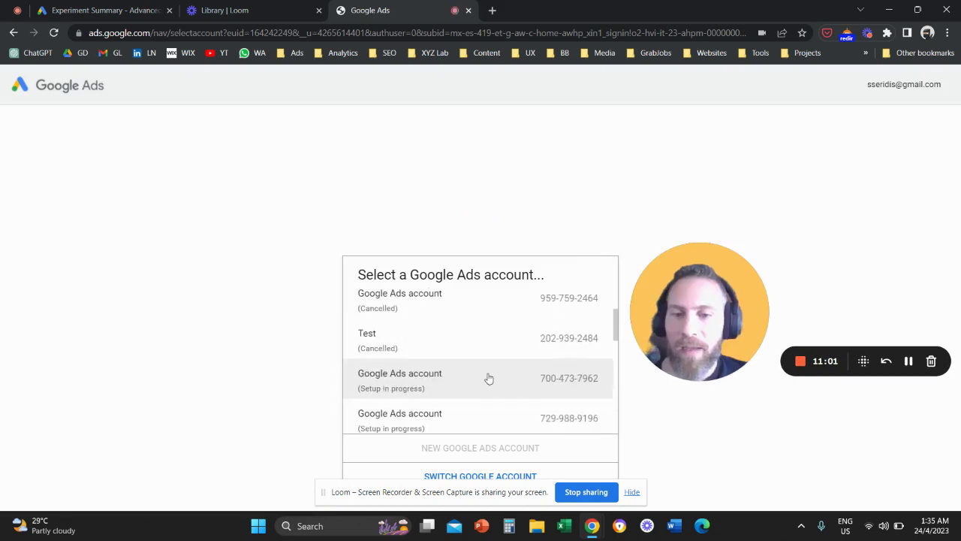
{"action": "left_click", "coordinate": [400, 353]}
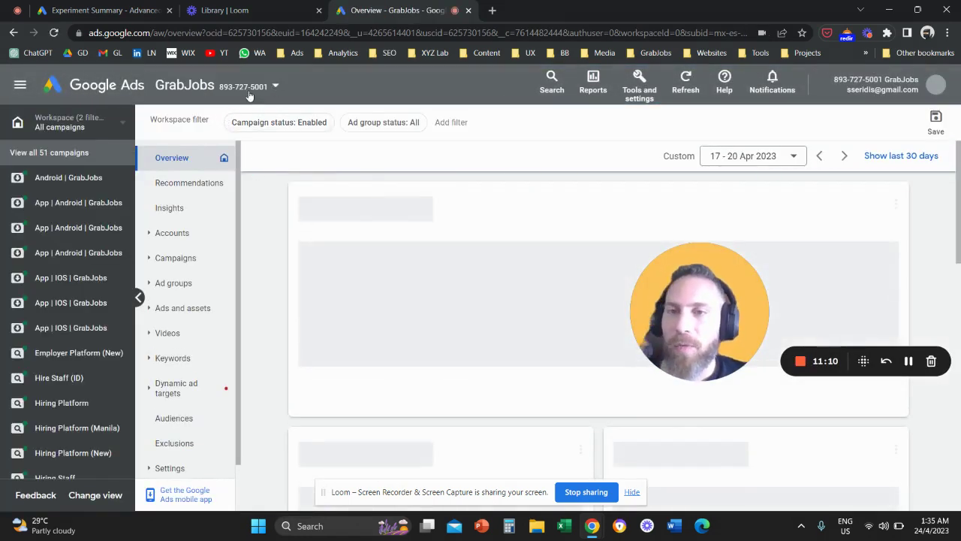
{"action": "left_click", "coordinate": [272, 87]}
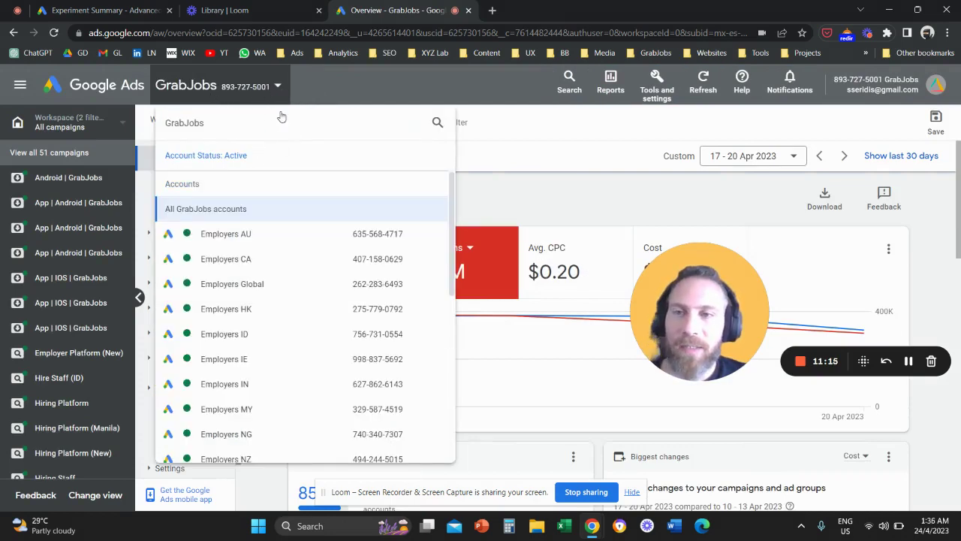
{"action": "scroll", "coordinate": [255, 353], "scroll_direction": "up", "scroll_amount": 3}
{"action": "key", "text": "Escape"}
{"action": "scroll", "coordinate": [244, 165], "scroll_direction": "down", "scroll_amount": 1}
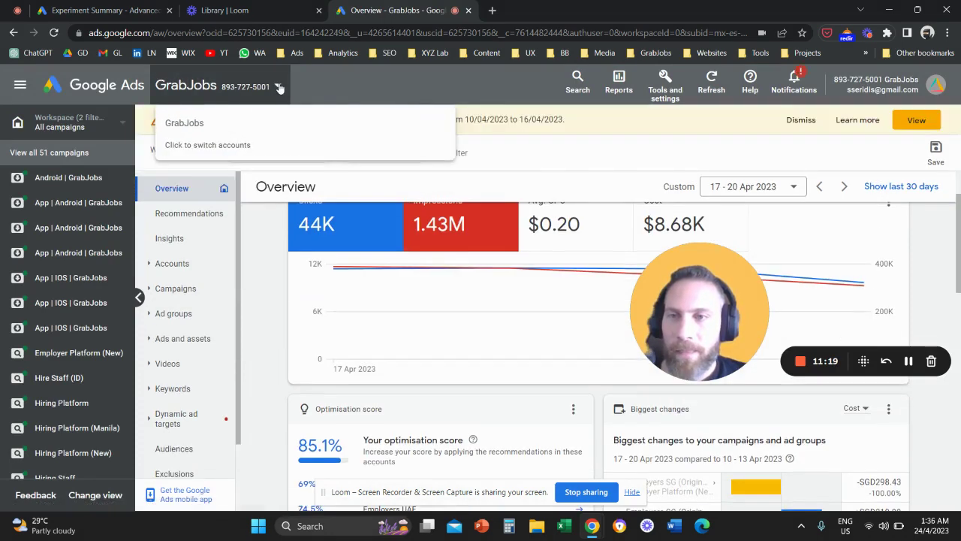
- Switch from the GrabJobs manager account to its recently used Employers MY account
{"action": "left_click", "coordinate": [277, 87]}
{"action": "scroll", "coordinate": [266, 366], "scroll_direction": "down", "scroll_amount": 2}
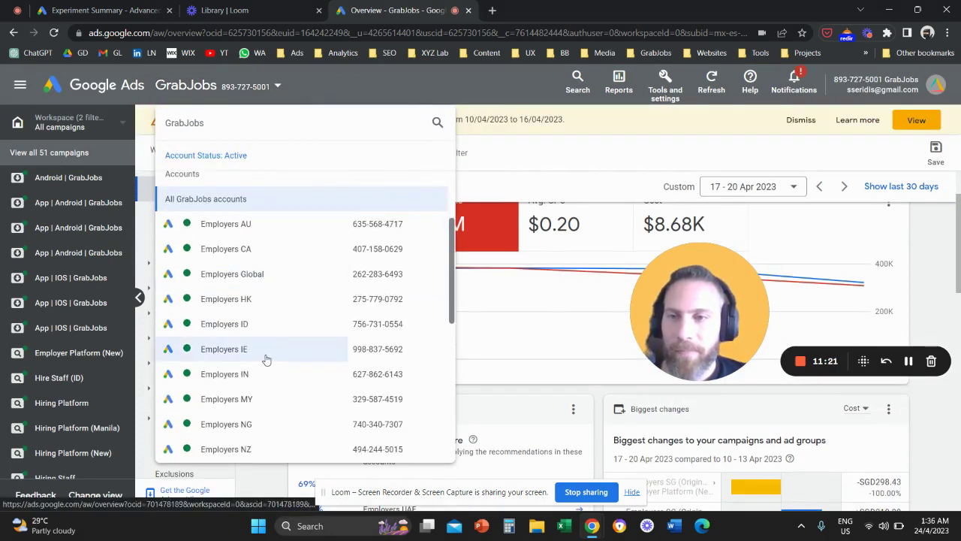
{"action": "scroll", "coordinate": [253, 257], "scroll_direction": "up", "scroll_amount": 2}
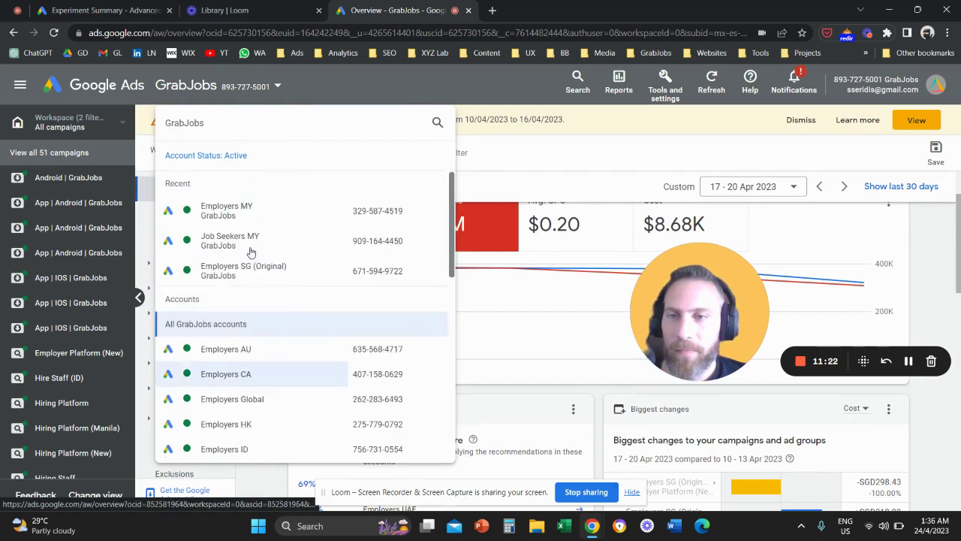
{"action": "left_click", "coordinate": [255, 211]}
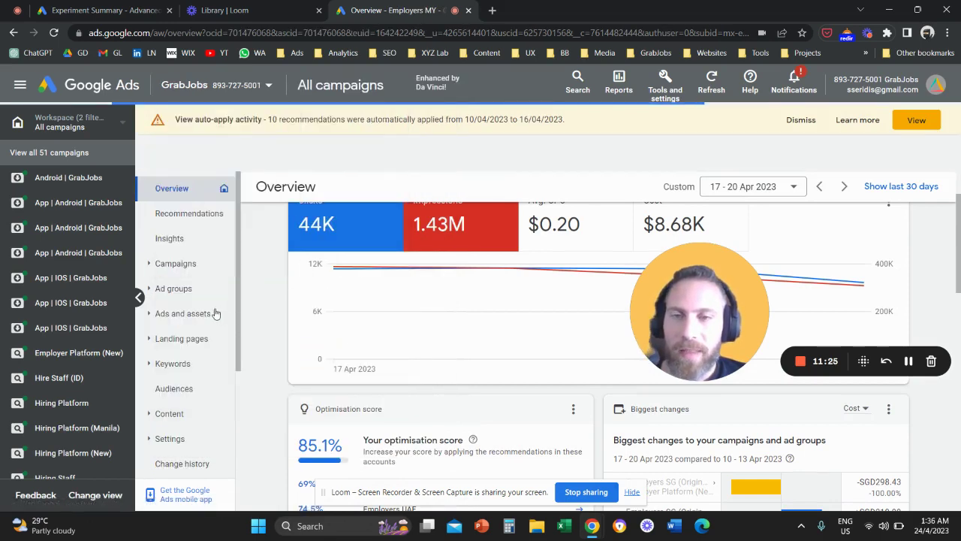
- Open the list of all experiments in the Employers MY account and review their types, statuses and dates
{"action": "left_click", "coordinate": [198, 335]}
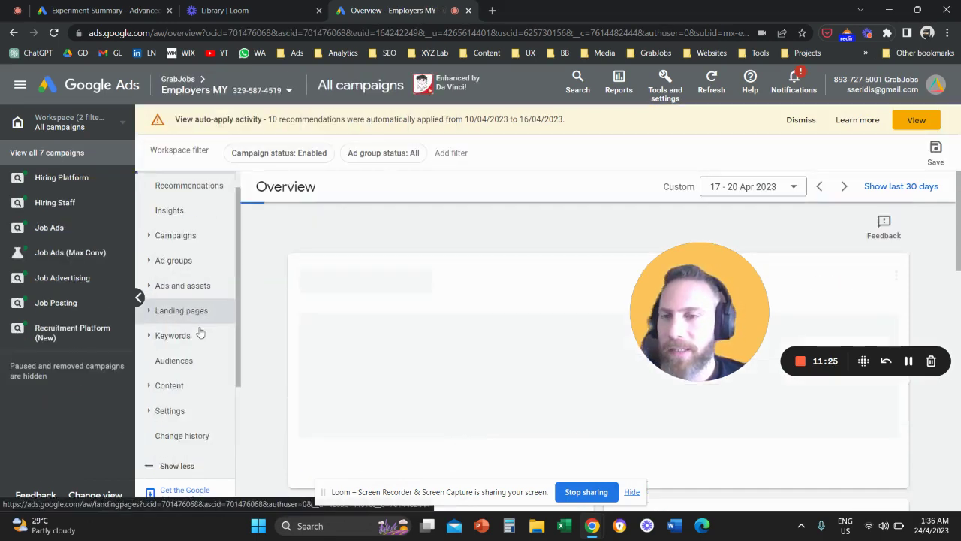
{"action": "scroll", "coordinate": [195, 353], "scroll_direction": "down", "scroll_amount": 2}
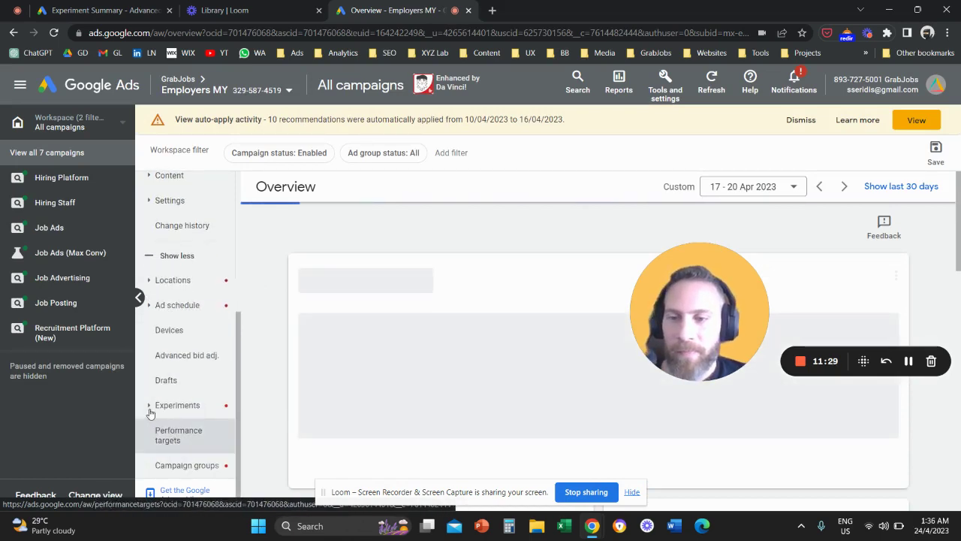
{"action": "left_click", "coordinate": [151, 409]}
{"action": "left_click", "coordinate": [185, 431]}
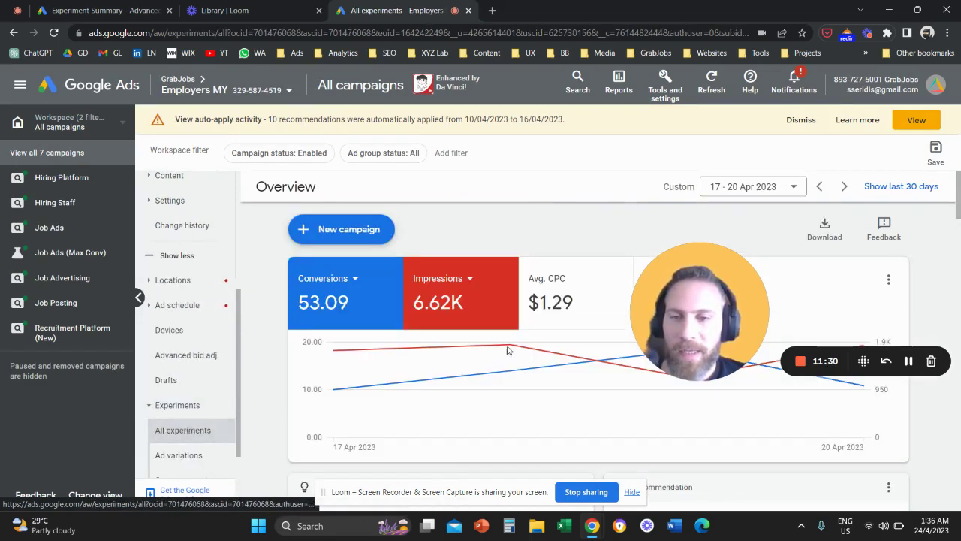
{"action": "scroll", "coordinate": [460, 363], "scroll_direction": "down", "scroll_amount": 3}
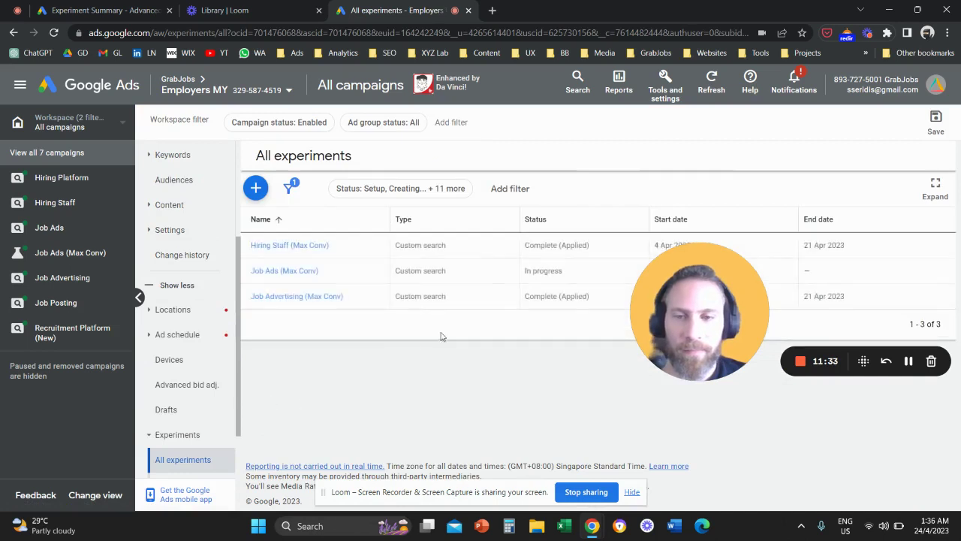
{"action": "mouse_move", "coordinate": [679, 310]}
{"action": "left_mouse_down"}
{"action": "mouse_move", "coordinate": [647, 335]}
{"action": "mouse_move", "coordinate": [530, 377]}
{"action": "left_mouse_up"}
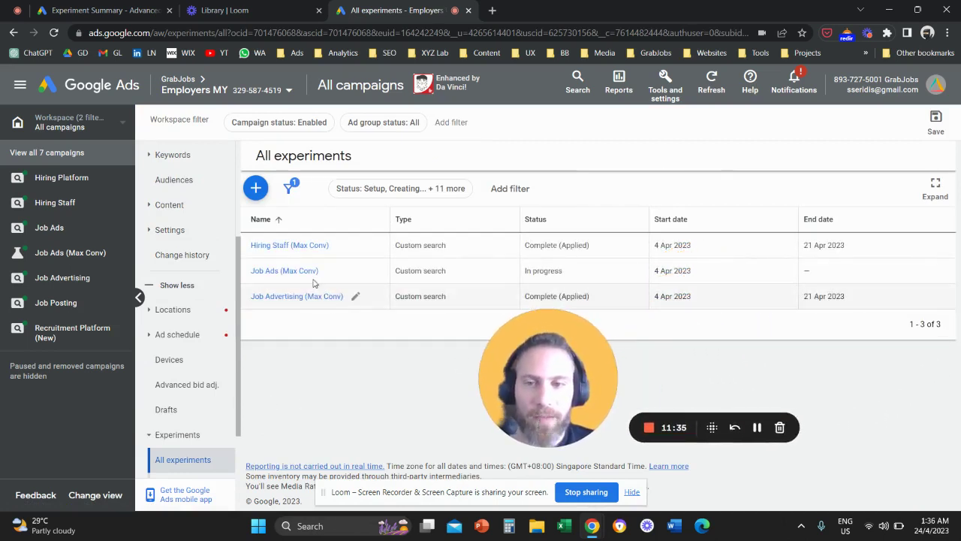
- Open the experiment summary of the in-progress Job Ads (Max Conv) custom search experiment
{"action": "triple_click", "coordinate": [531, 268]}
{"action": "left_click", "coordinate": [275, 275]}
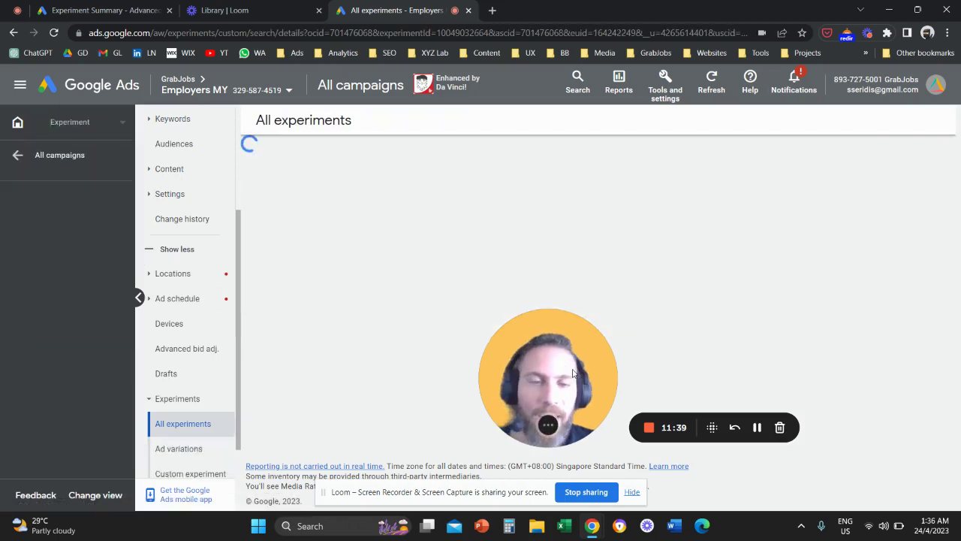
{"action": "left_click_drag", "start_coordinate": [581, 372], "coordinate": [525, 383]}
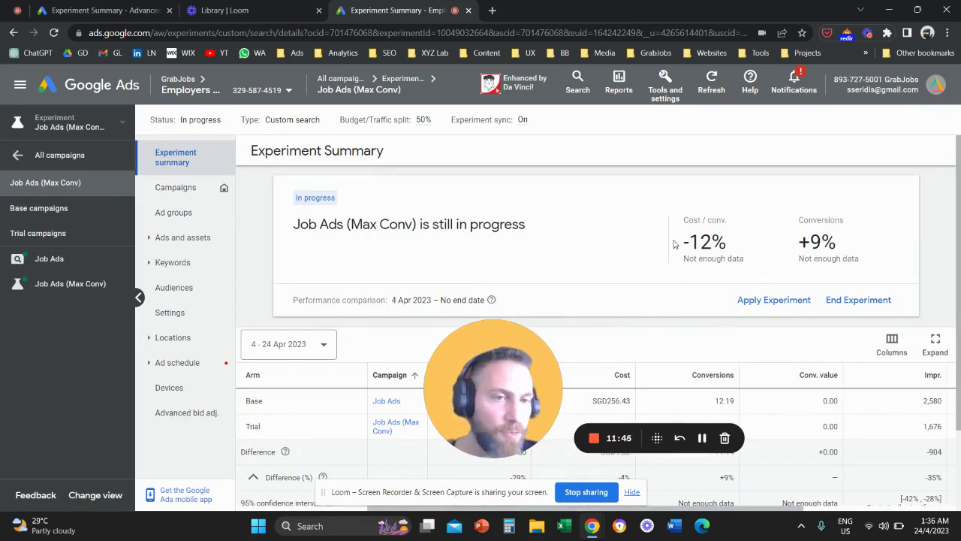
- Examine the Job Ads (Max Conv) Cost / conv. and Conversions comparison and the Base and Trial rows in the results table
{"action": "left_click_drag", "start_coordinate": [675, 243], "coordinate": [710, 240]}
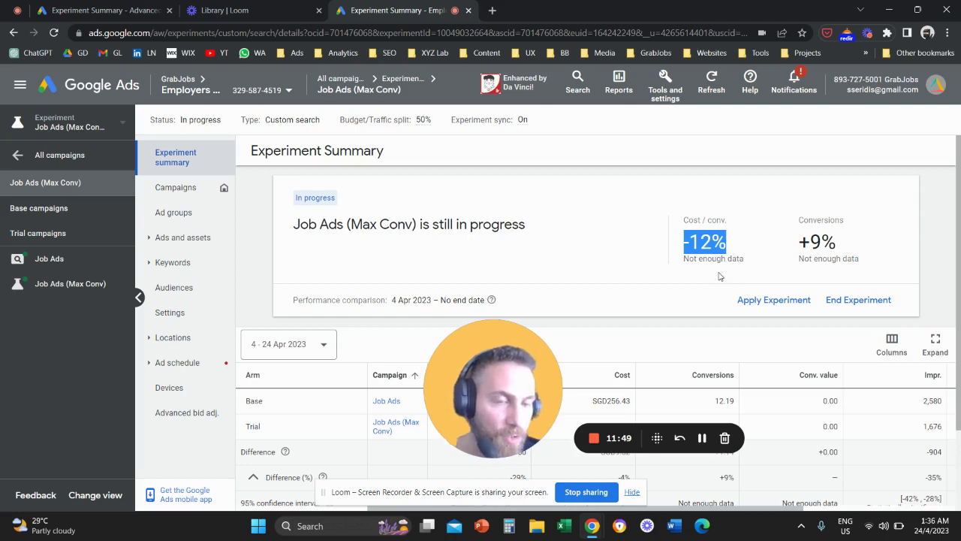
{"action": "left_click_drag", "start_coordinate": [790, 246], "coordinate": [844, 250]}
{"action": "left_click_drag", "start_coordinate": [504, 381], "coordinate": [192, 312]}
{"action": "left_click_drag", "start_coordinate": [254, 400], "coordinate": [252, 426]}
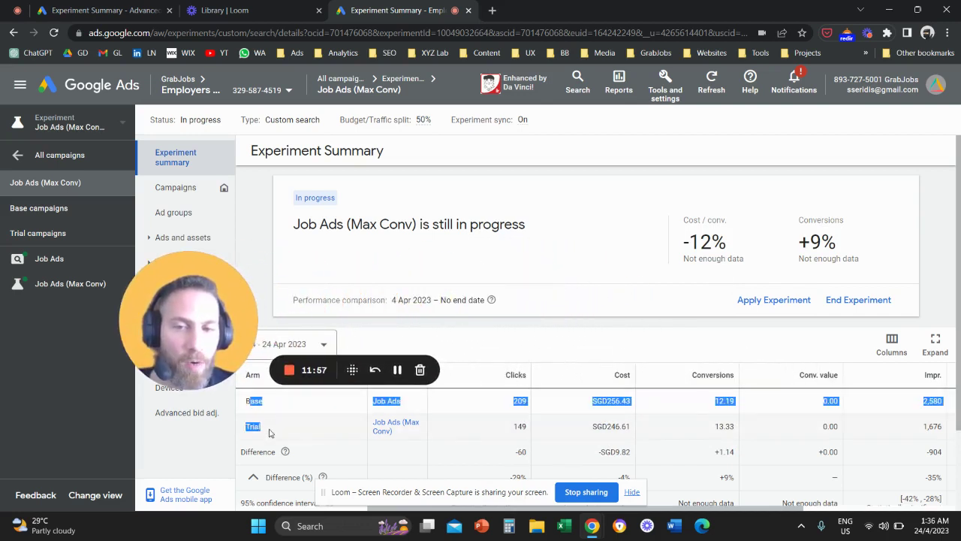
{"action": "left_click_drag", "start_coordinate": [210, 347], "coordinate": [169, 443]}
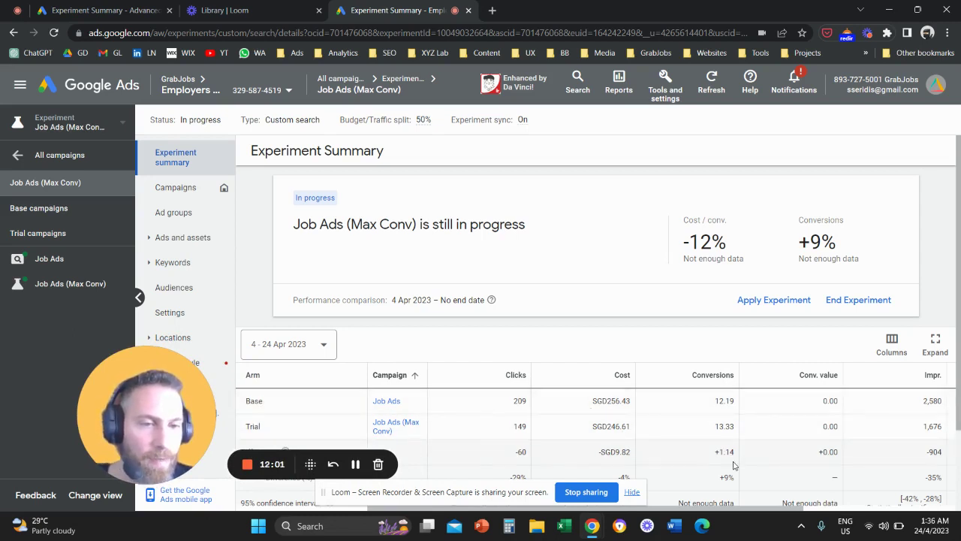
{"action": "left_click_drag", "start_coordinate": [713, 508], "coordinate": [683, 505]}
{"action": "left_click_drag", "start_coordinate": [164, 419], "coordinate": [625, 282]}
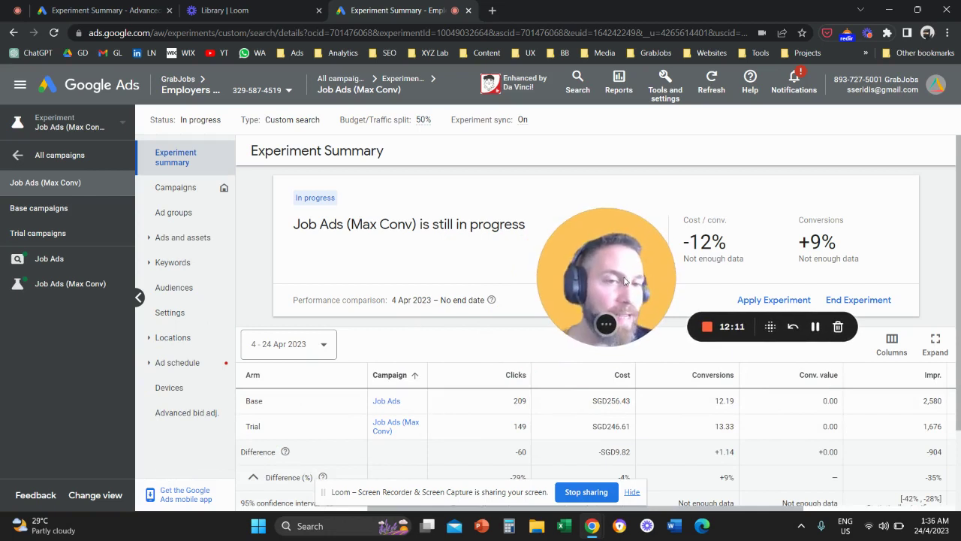